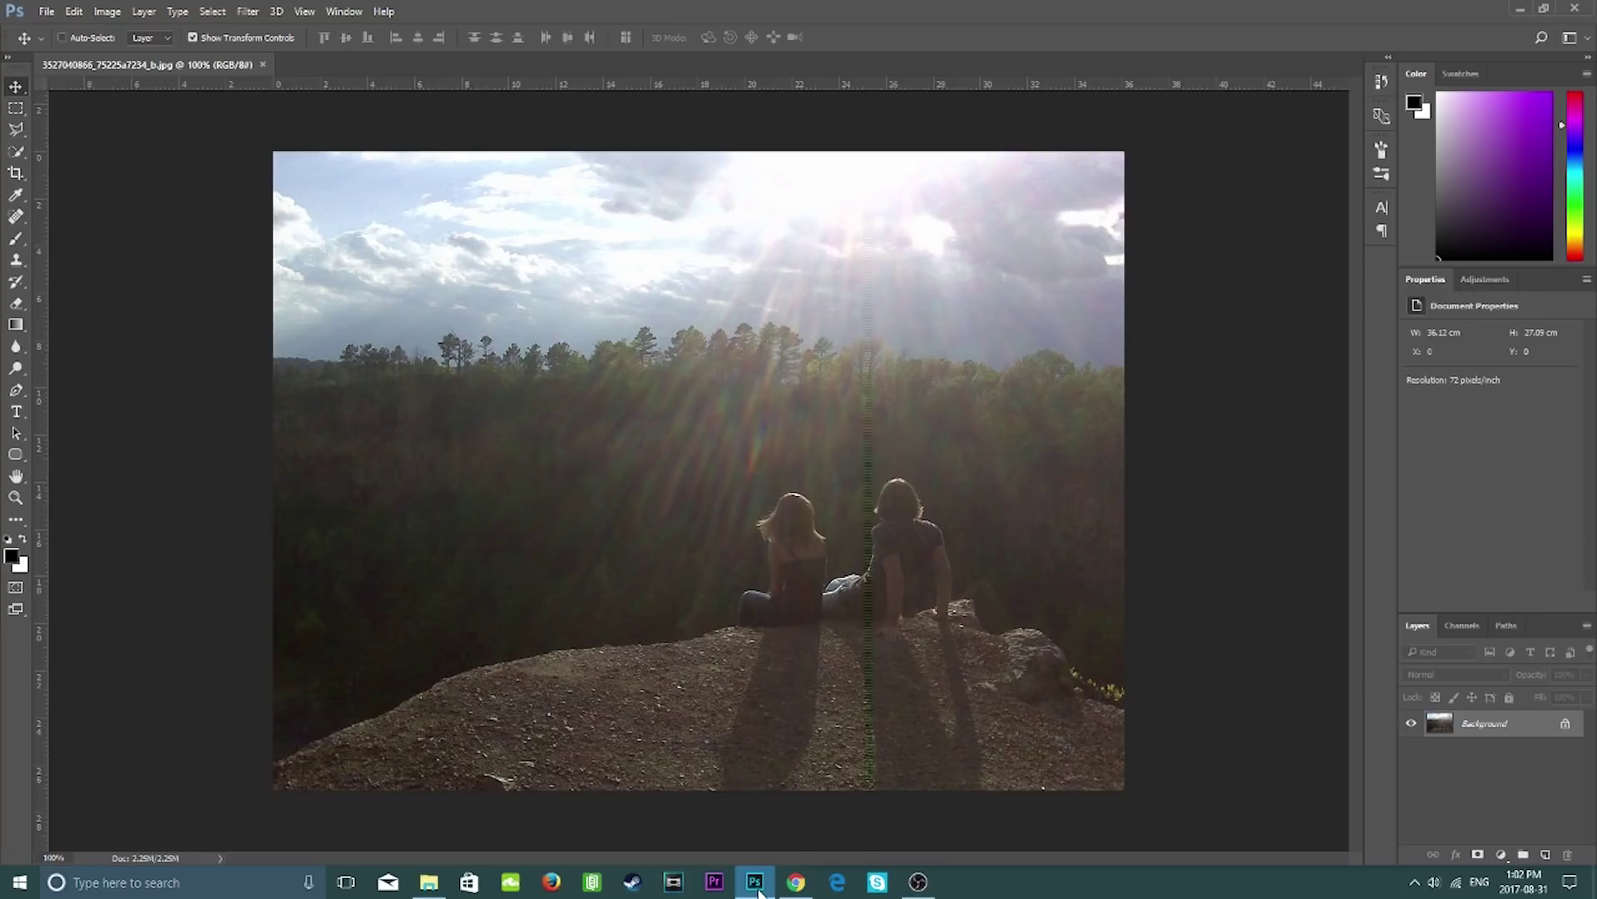
# Unlock the photo's Background layer to turn it into a regular editable layer.
pyautogui.hotkey('ctrl', '+')
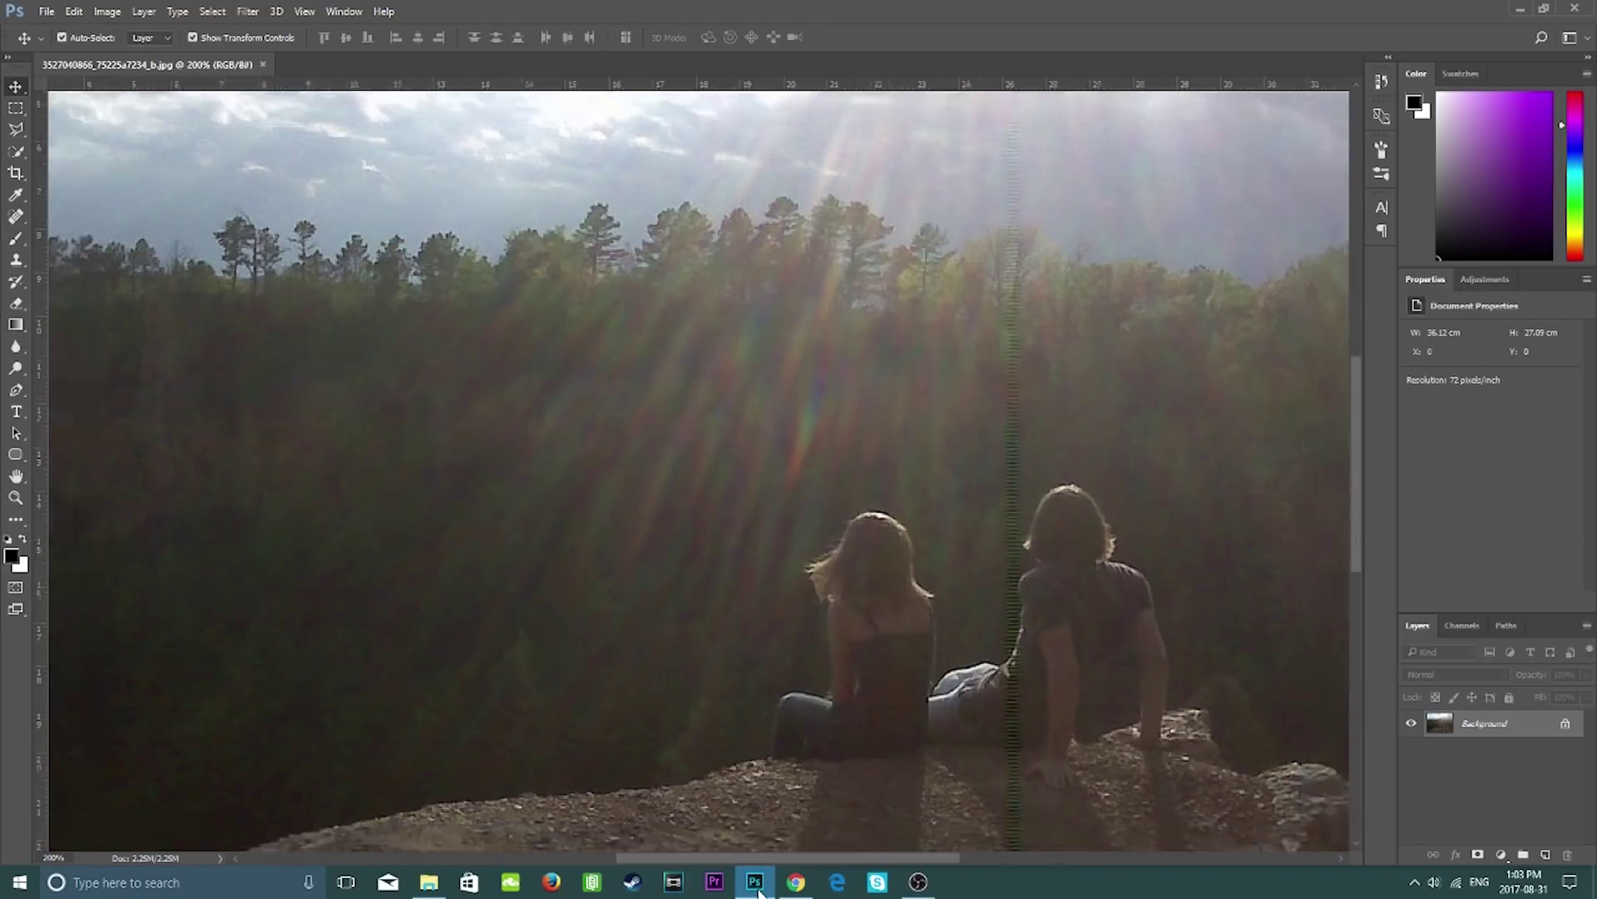
pyautogui.hotkey('ctrl', '-')
pyautogui.hotkey('ctrl', '-')
pyautogui.hotkey('ctrl', '0')
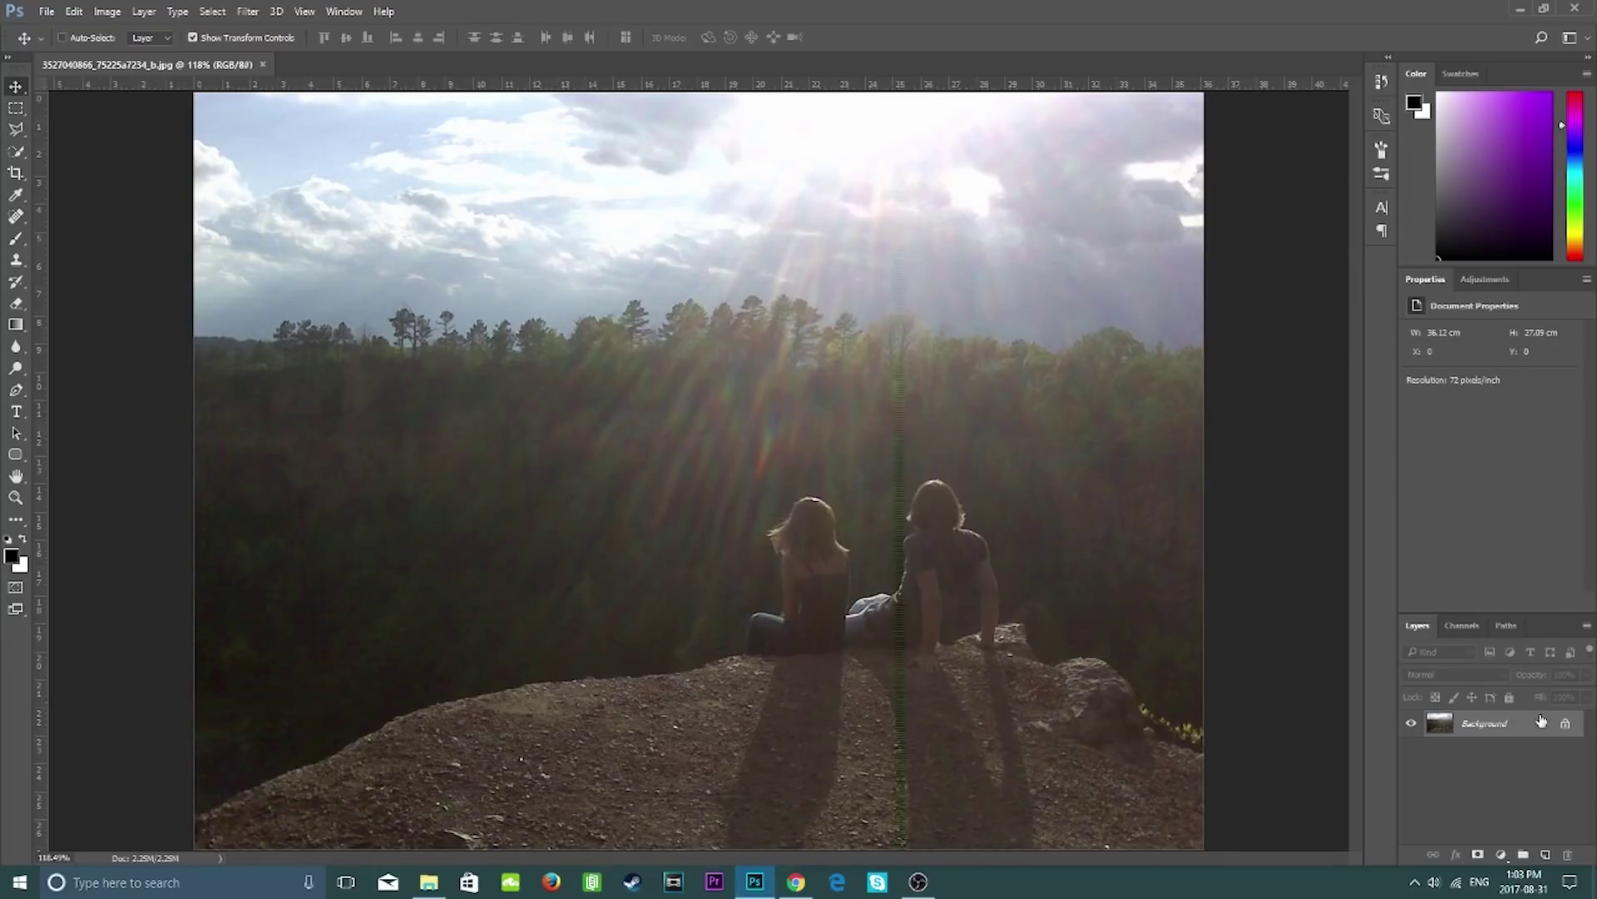
pyautogui.click(1565, 723)
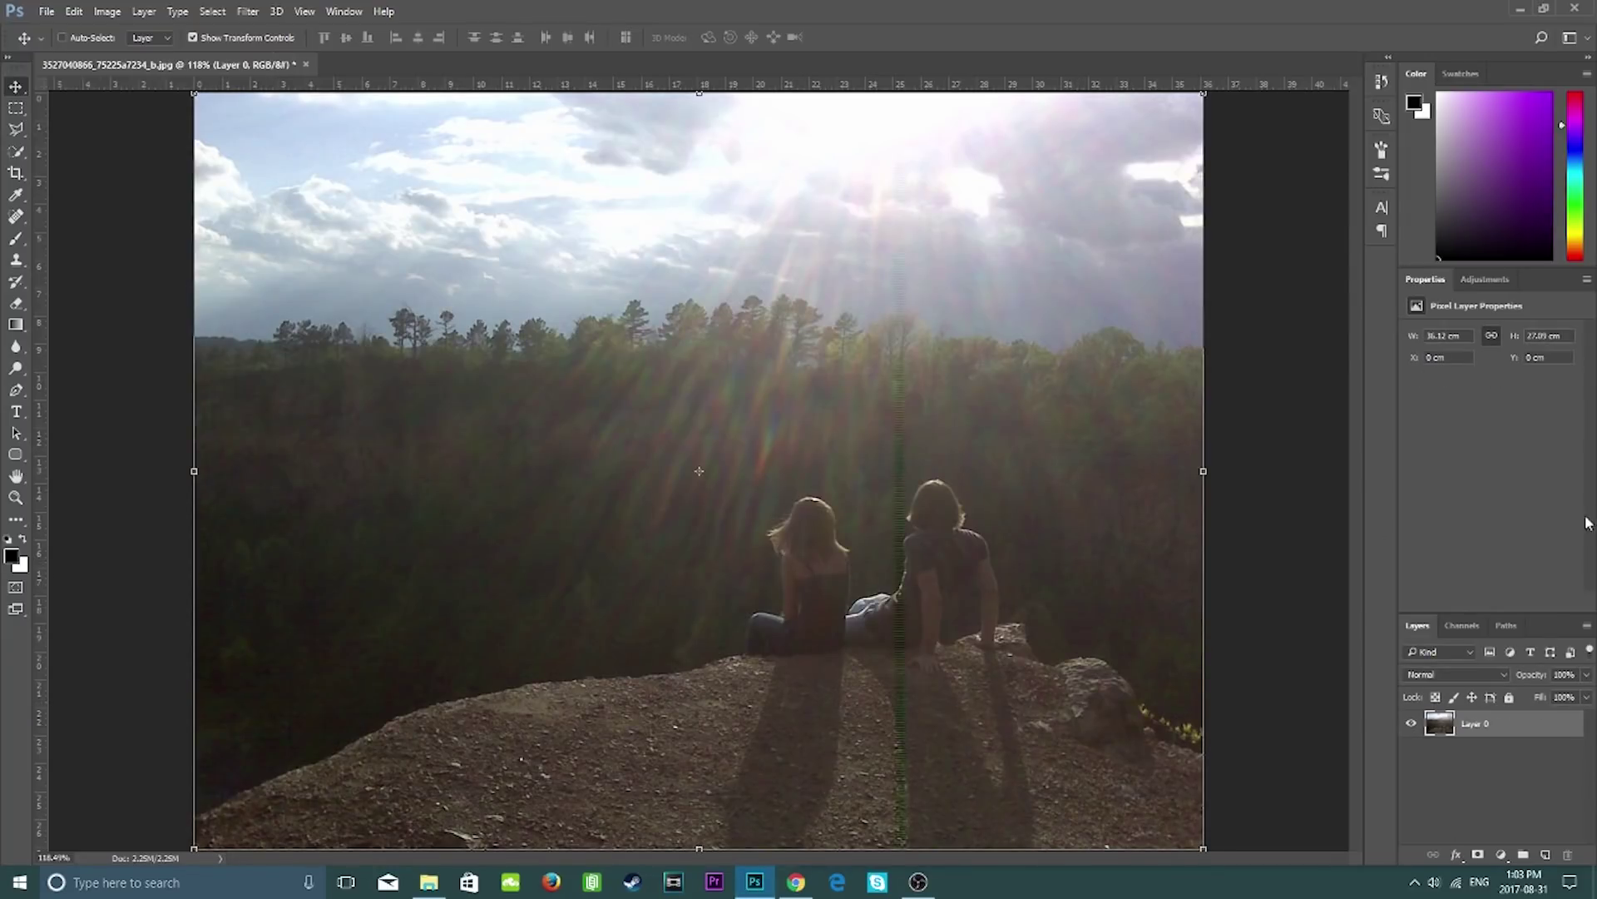
pyautogui.hotkey('ctrl', '1')
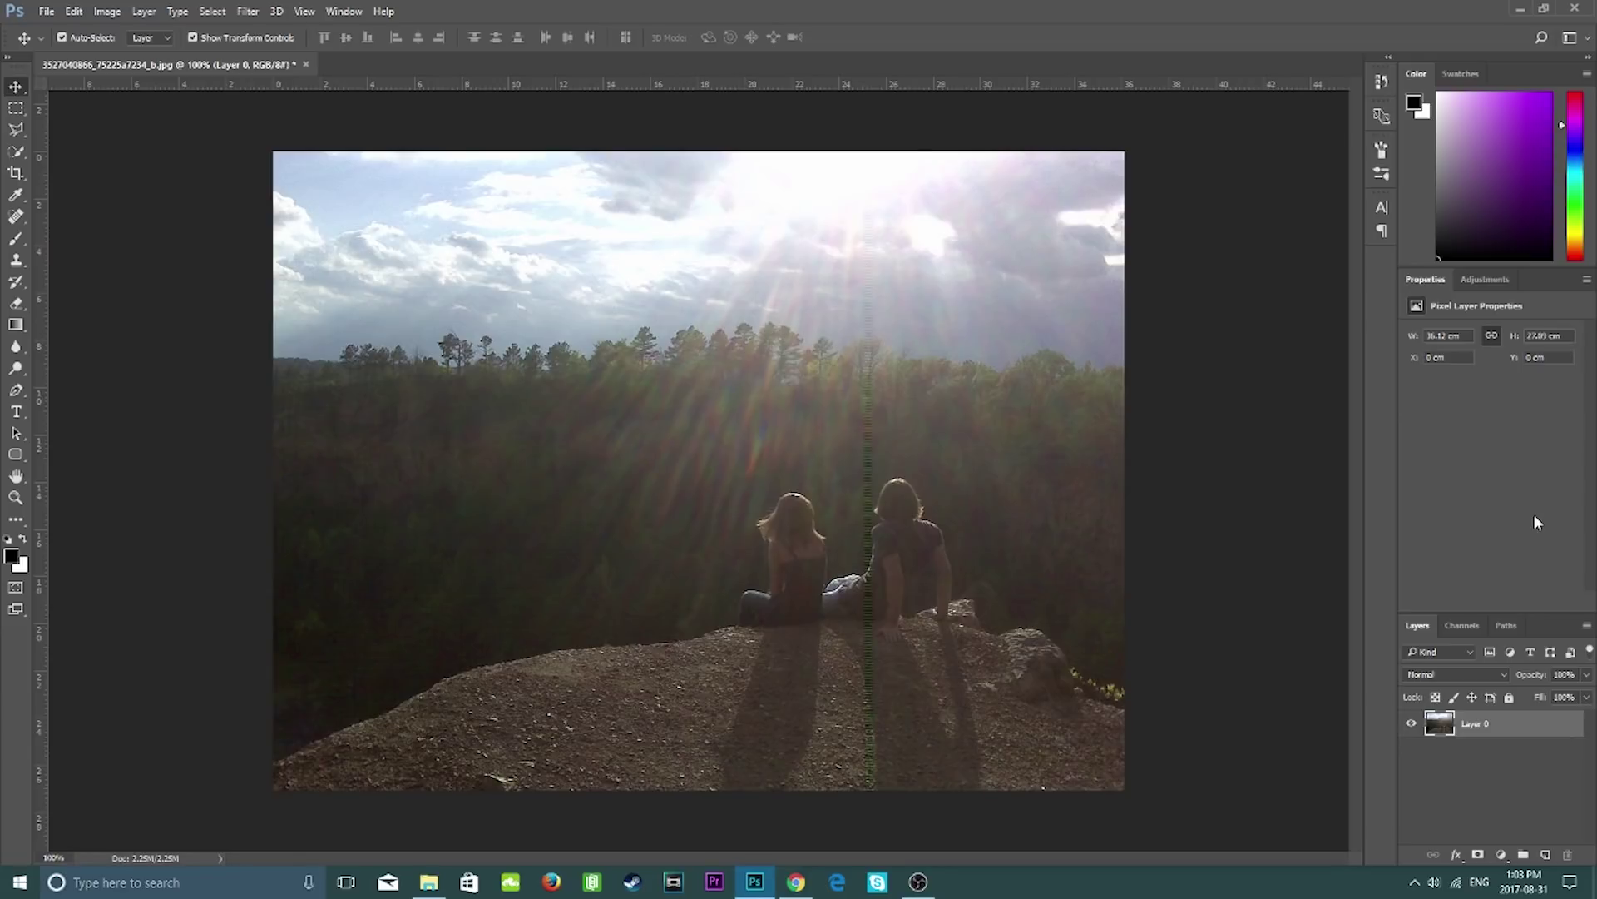
pyautogui.hotkey('ctrl', '-')
pyautogui.hotkey('ctrl', '+')
pyautogui.hotkey('ctrl', '+')
pyautogui.hotkey('ctrl', '+')
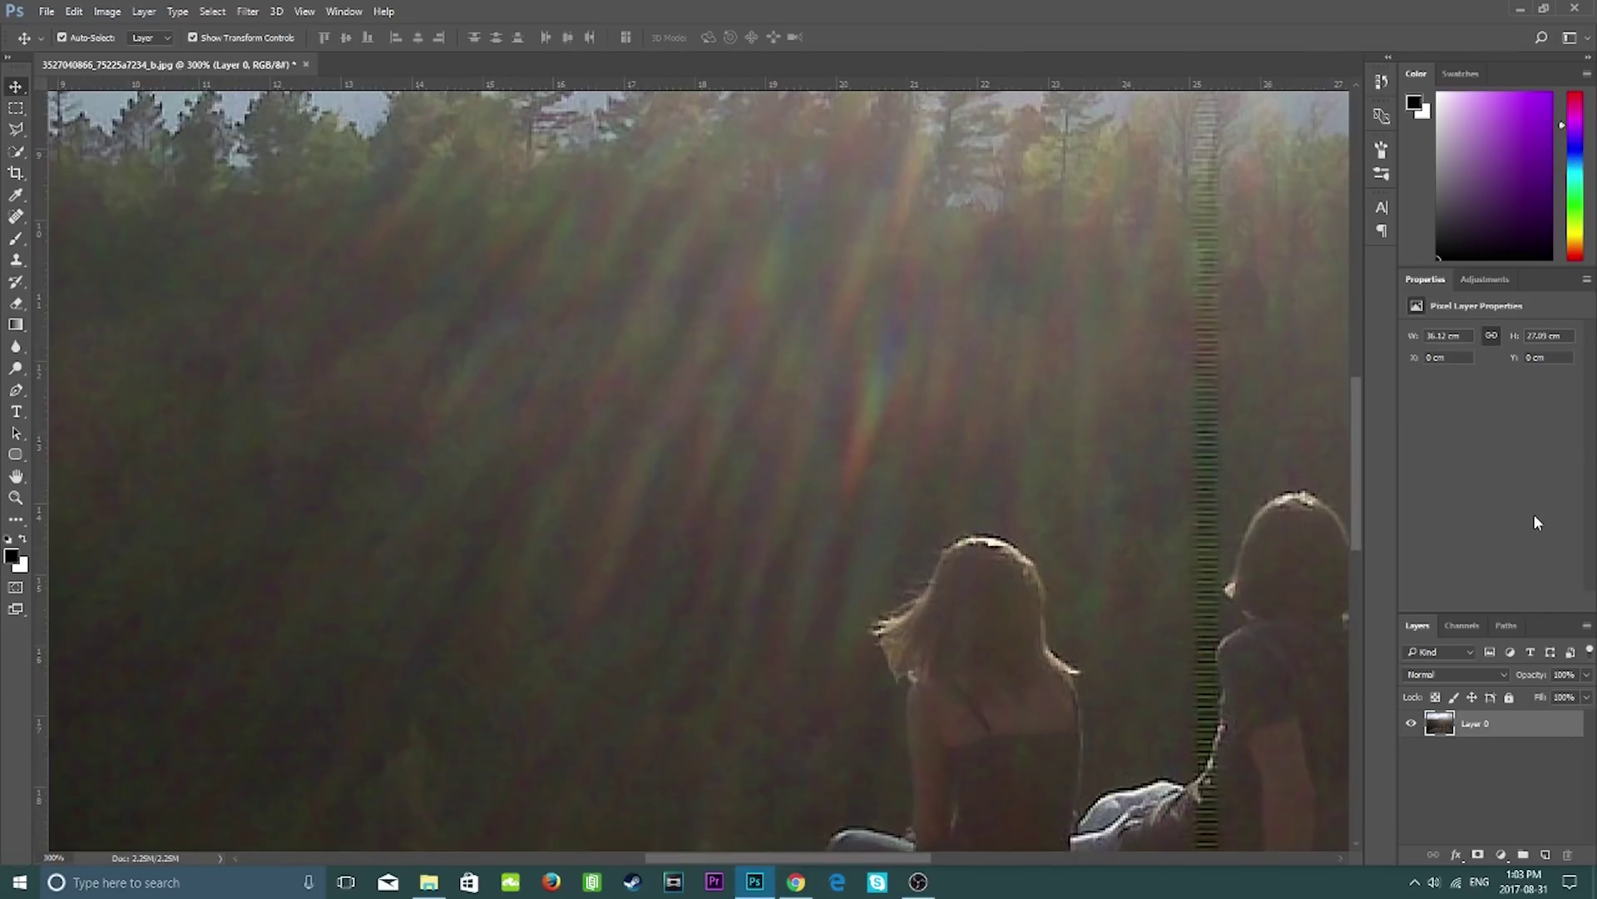
pyautogui.hotkey('ctrl', '0')
pyautogui.hotkey('ctrl', '1')
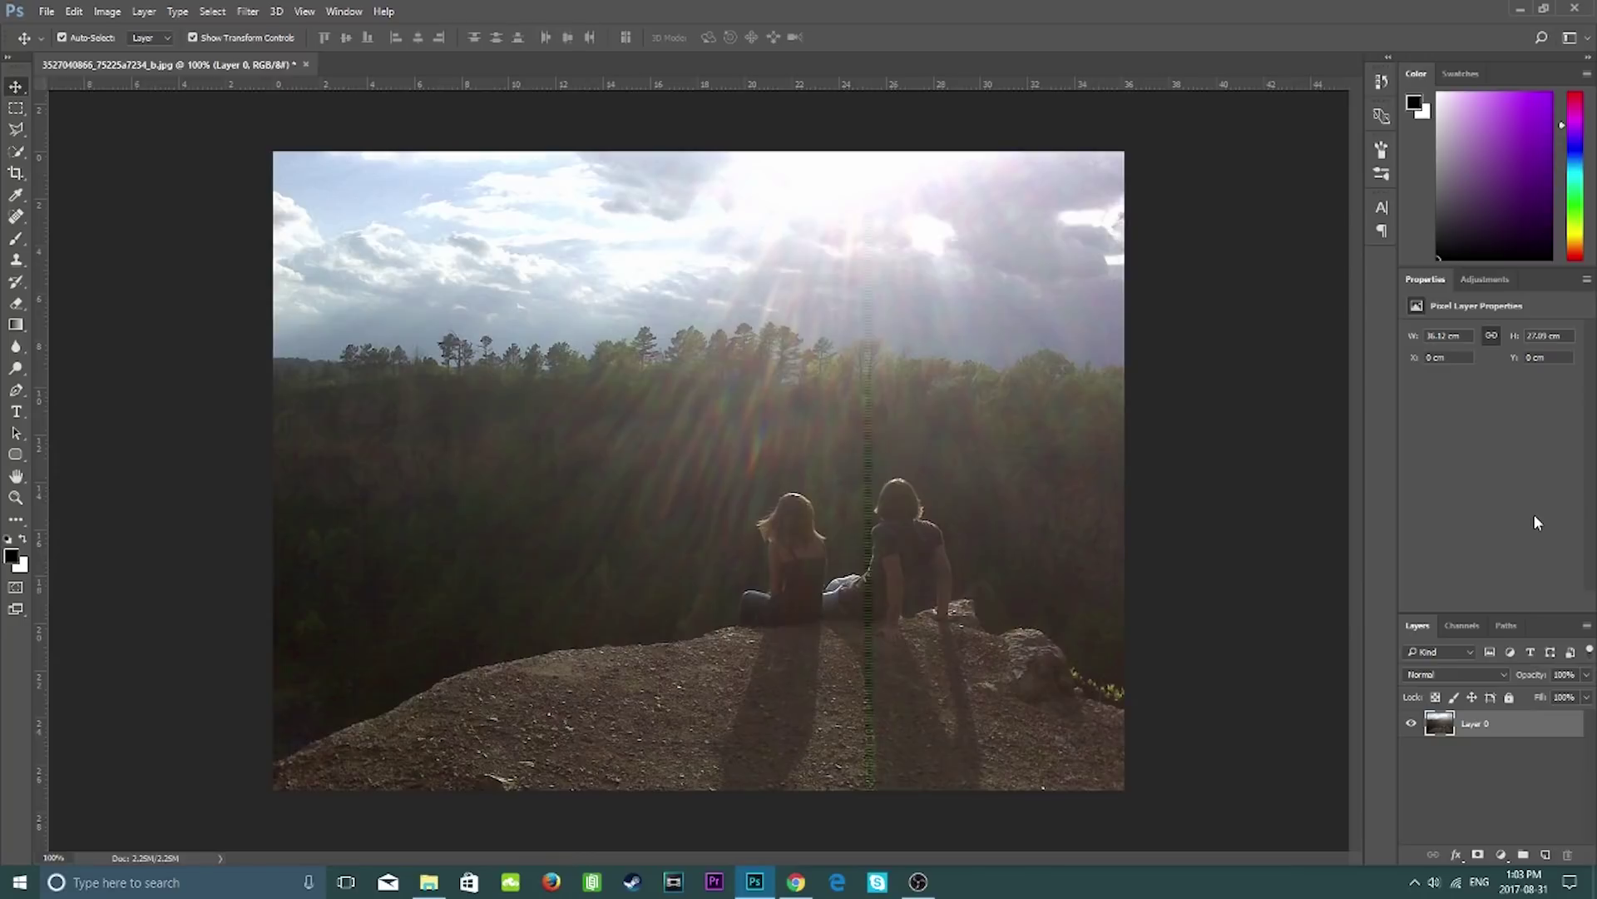
pyautogui.hotkey('ctrl', '-')
pyautogui.hotkey('ctrl', '+')
# Display the adjustment layer options and open the photo layer in an enlarged Camera Raw Filter window.
pyautogui.click(341, 13)
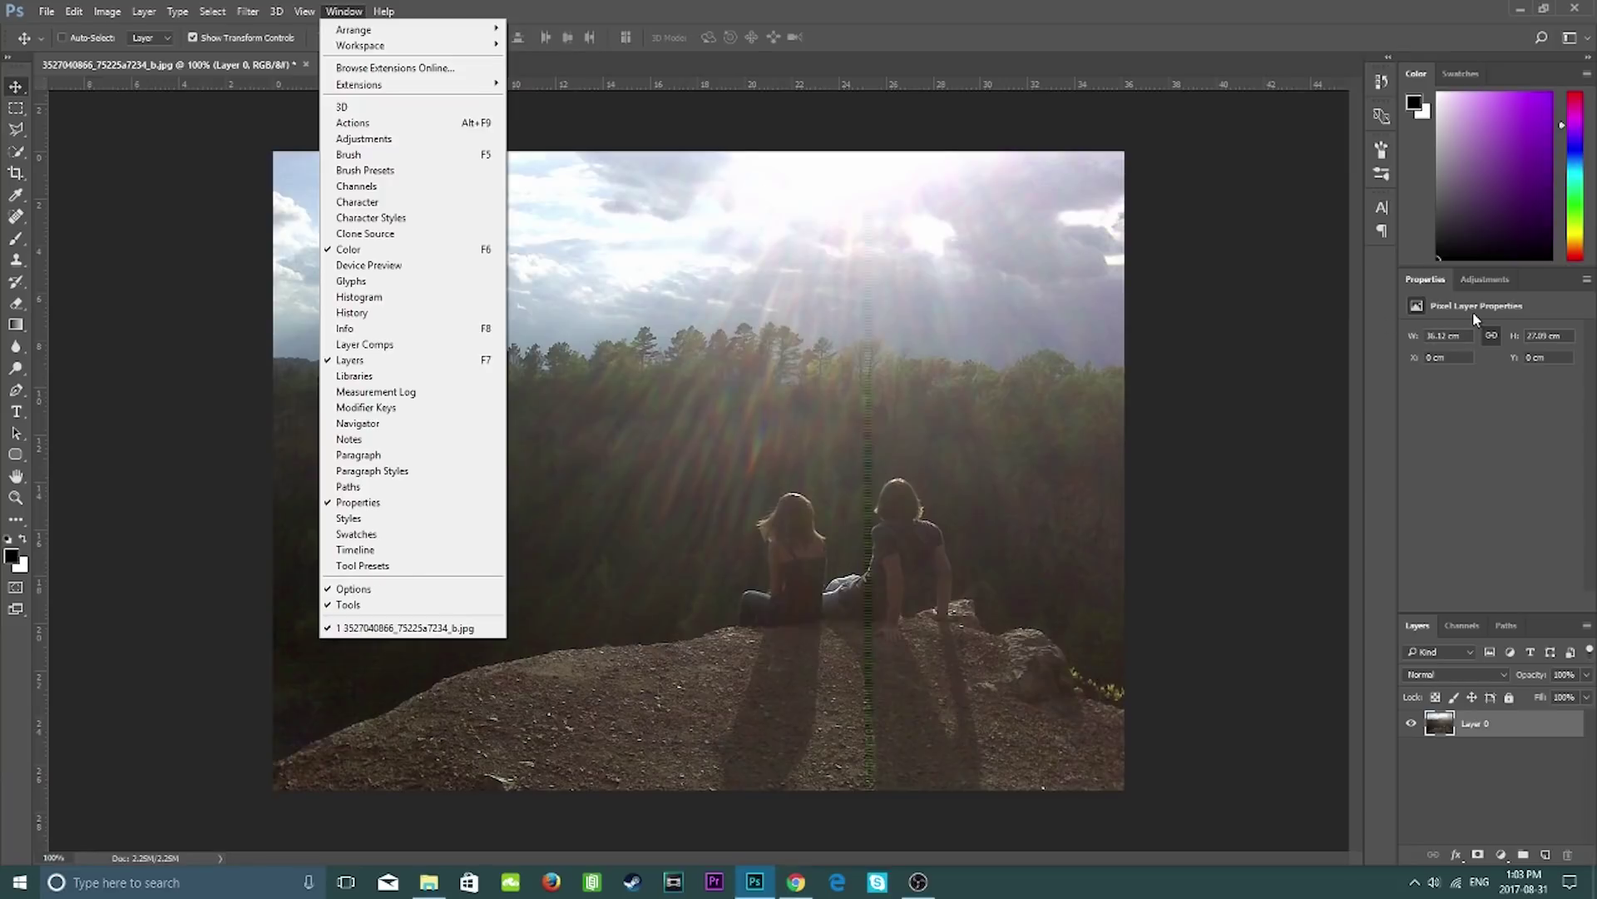
pyautogui.click(1484, 279)
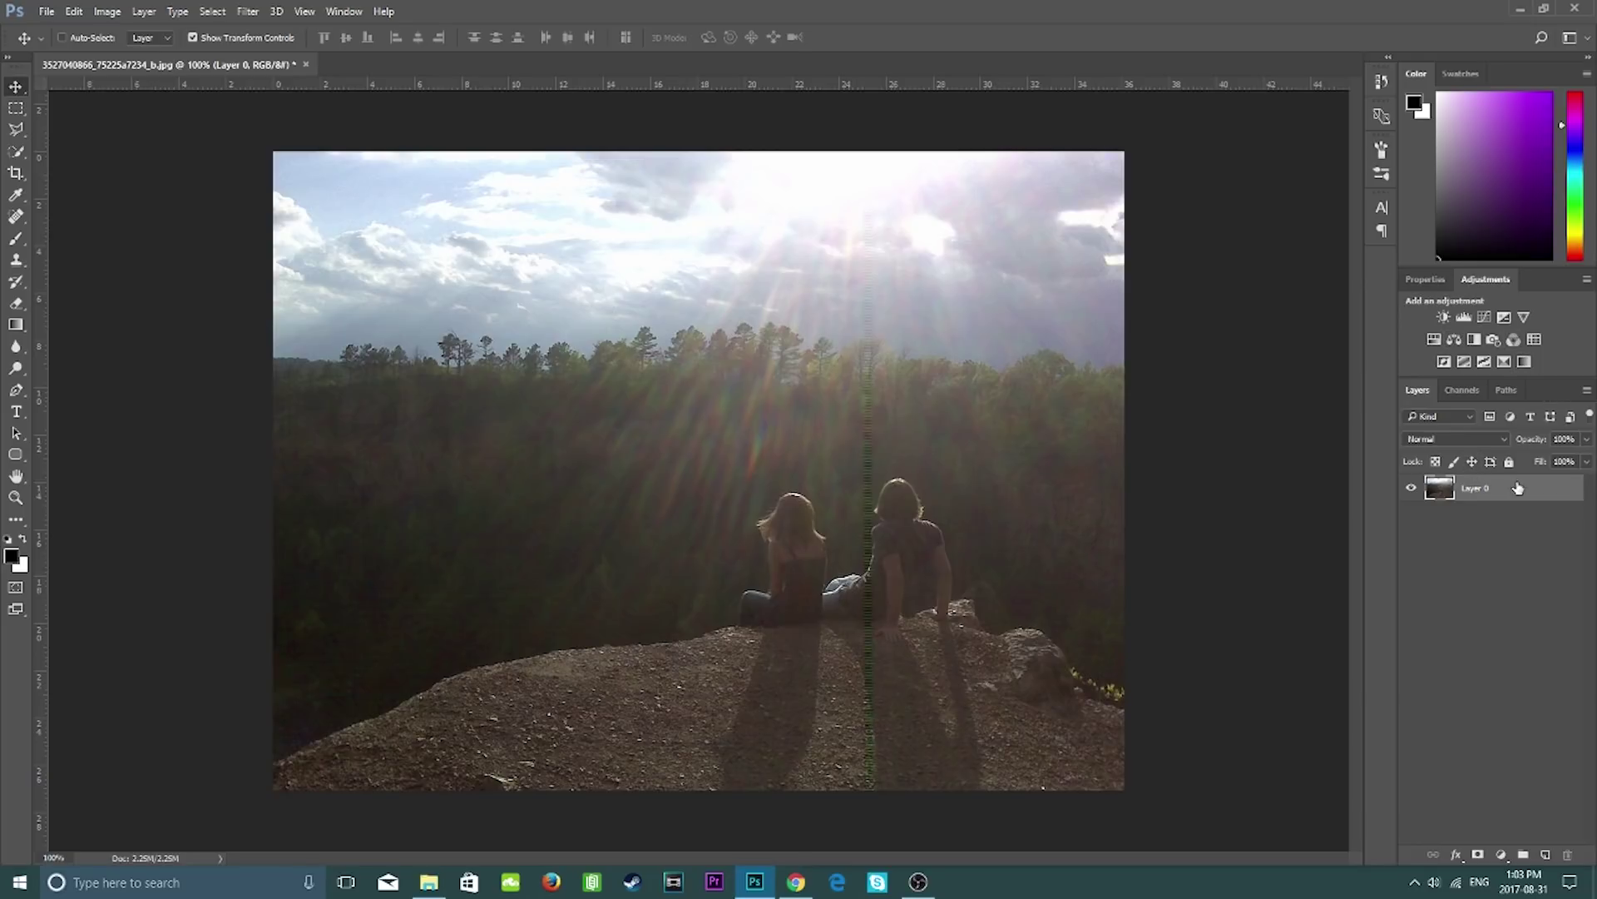
pyautogui.click(248, 11)
pyautogui.click(287, 107)
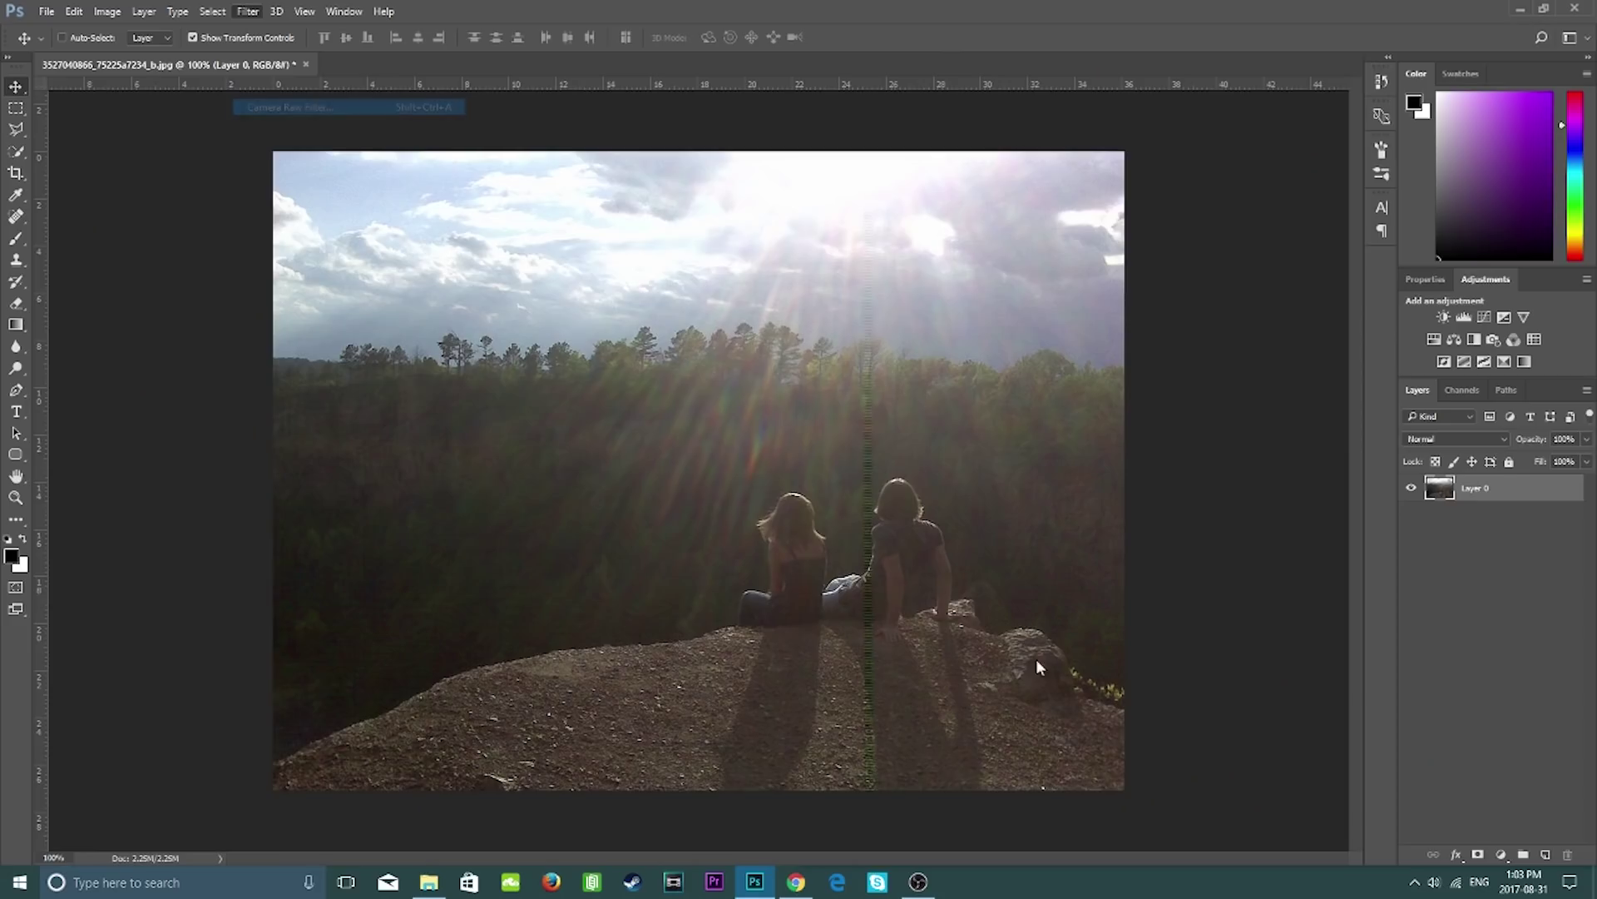
pyautogui.moveTo(1215, 250); pyautogui.dragTo(853, 193)
pyautogui.moveTo(1186, 618); pyautogui.dragTo(1337, 746)
# Set the Camera Raw Contrast to +13 and Exposure to +0.15 after trying stronger contrast values.
pyautogui.scroll(-2, 1229, 499)
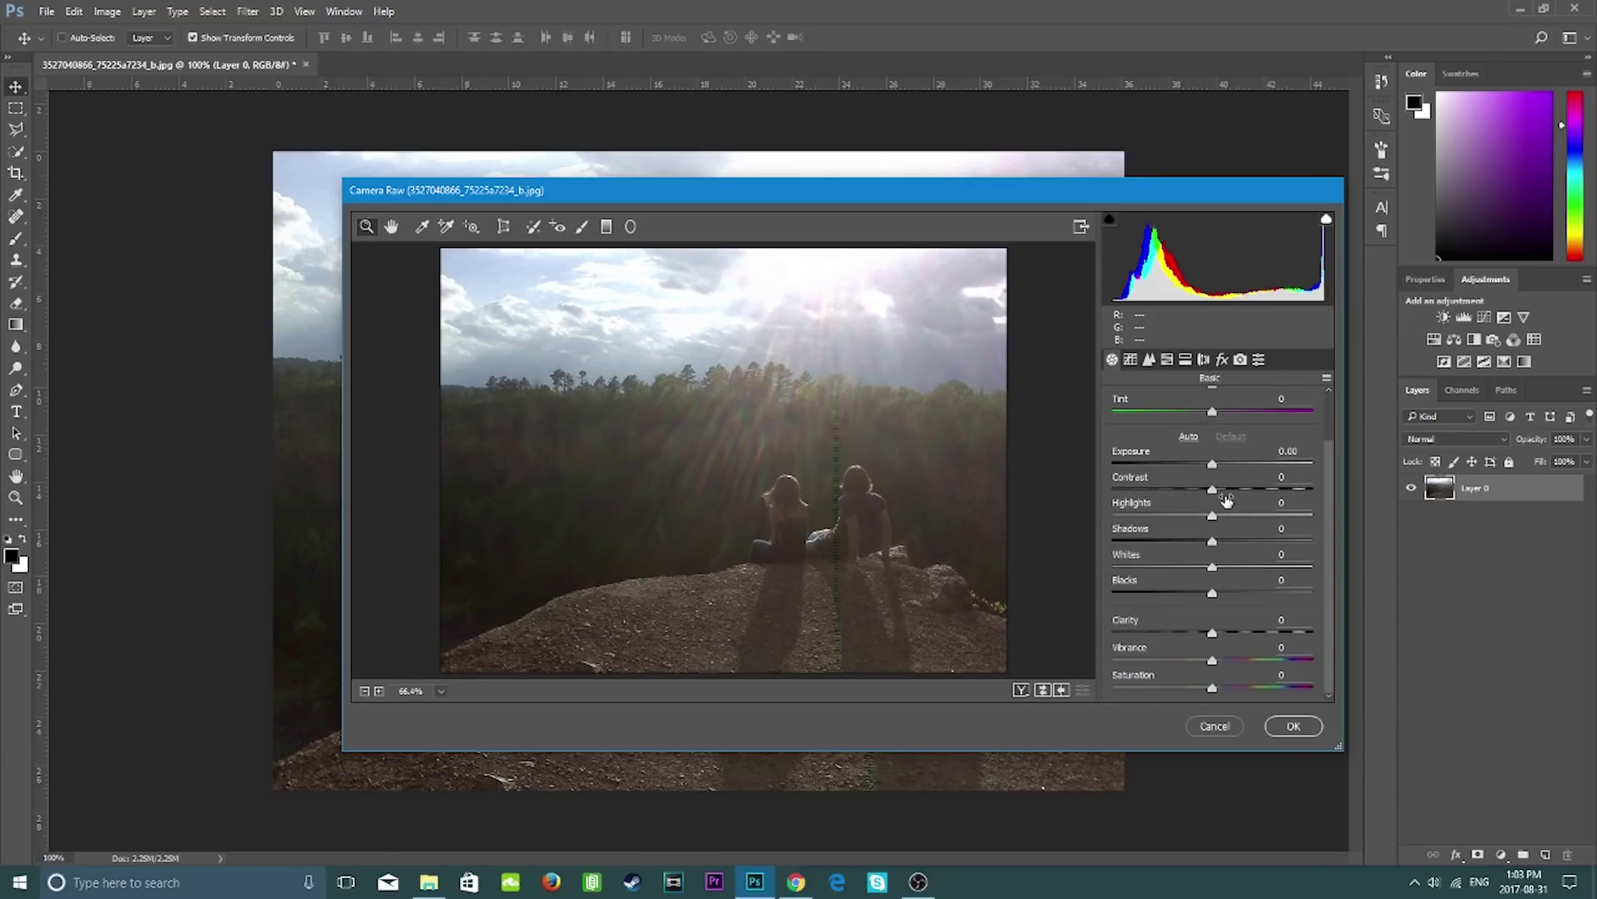
pyautogui.scroll(2, 1221, 474)
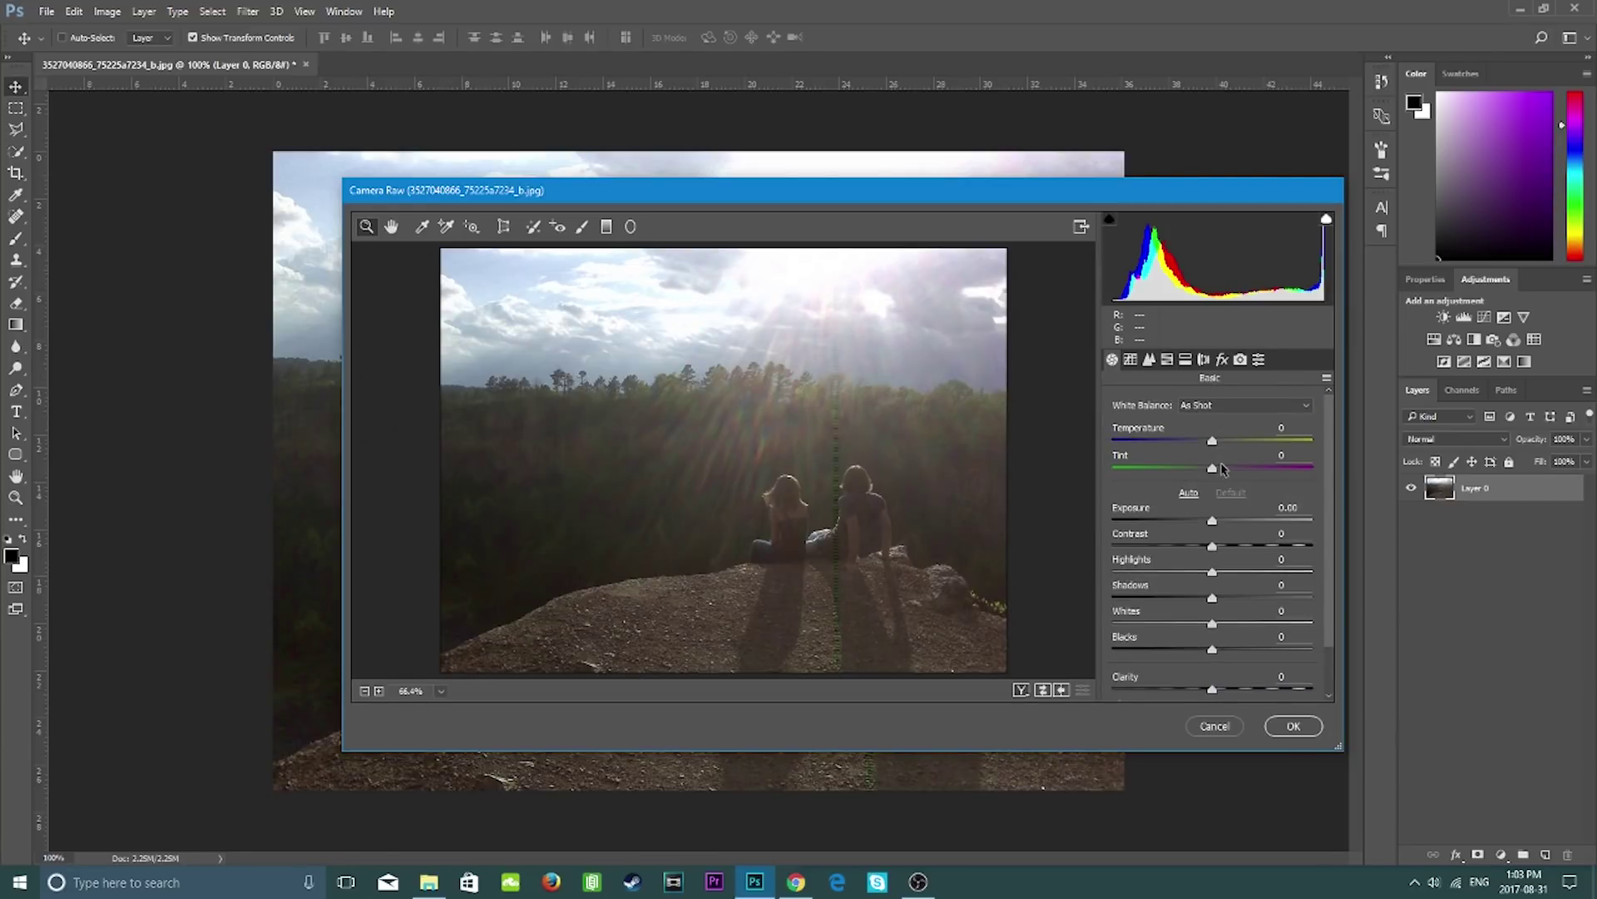
pyautogui.scroll(-2, 1214, 464)
pyautogui.scroll(2, 1208, 556)
pyautogui.moveTo(1254, 542); pyautogui.dragTo(1166, 542)
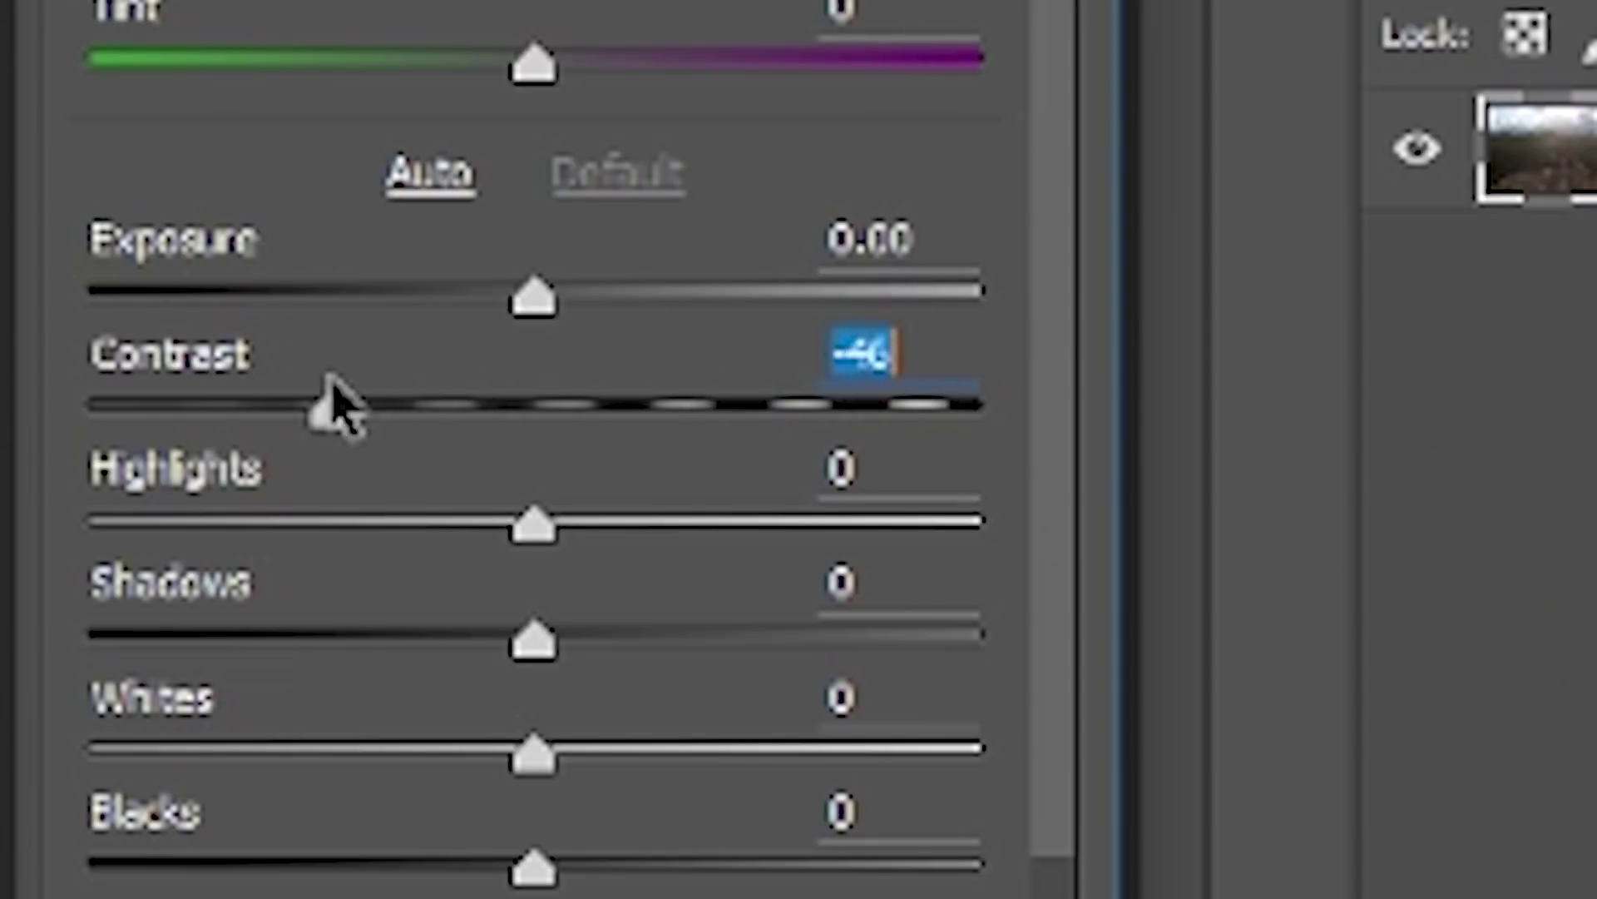
pyautogui.moveTo(333, 403); pyautogui.dragTo(90, 407)
pyautogui.moveTo(2, 363); pyautogui.dragTo(585, 336)
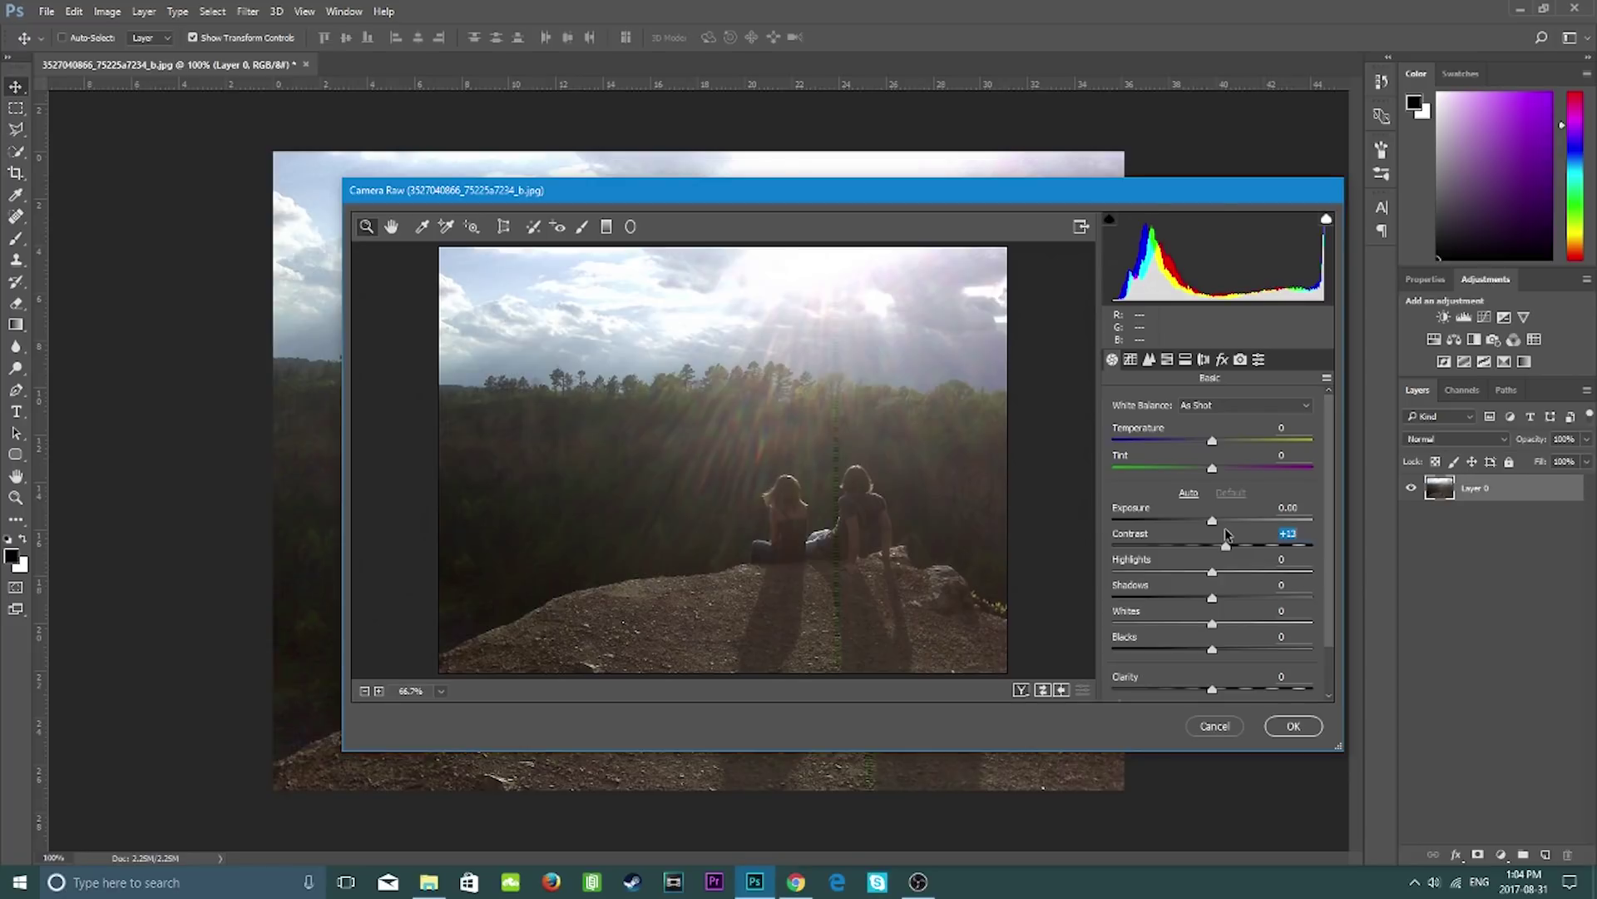
pyautogui.moveTo(1225, 529)
pyautogui.mouseDown()
pyautogui.moveTo(1230, 542)
pyautogui.moveTo(1203, 529)
pyautogui.mouseUp()
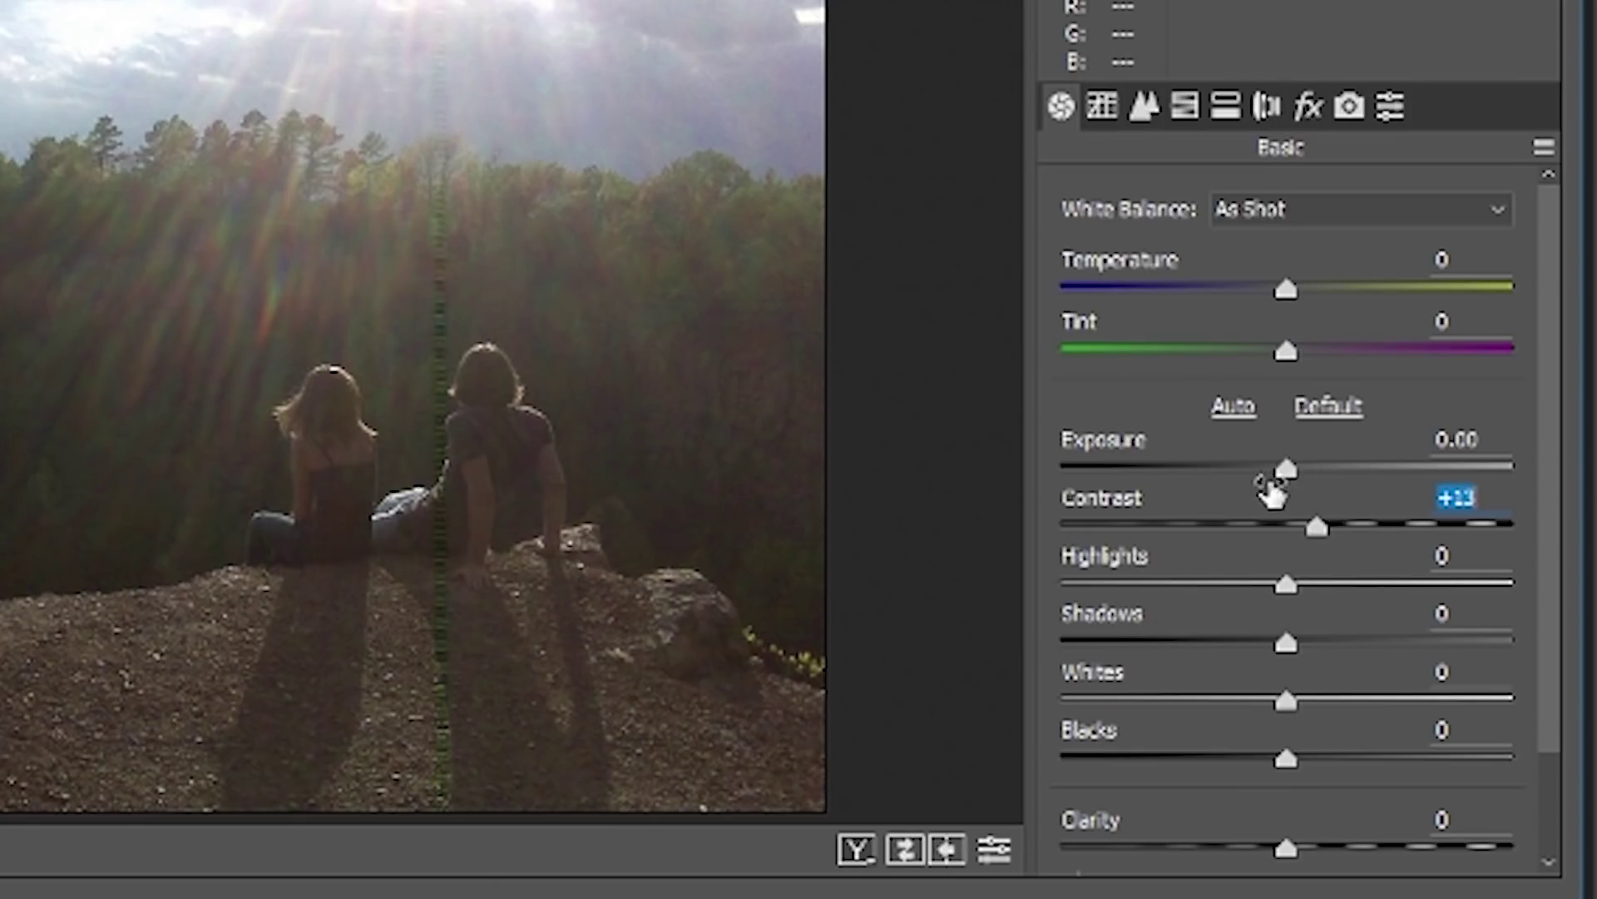
pyautogui.moveTo(1286, 468); pyautogui.dragTo(1283, 436)
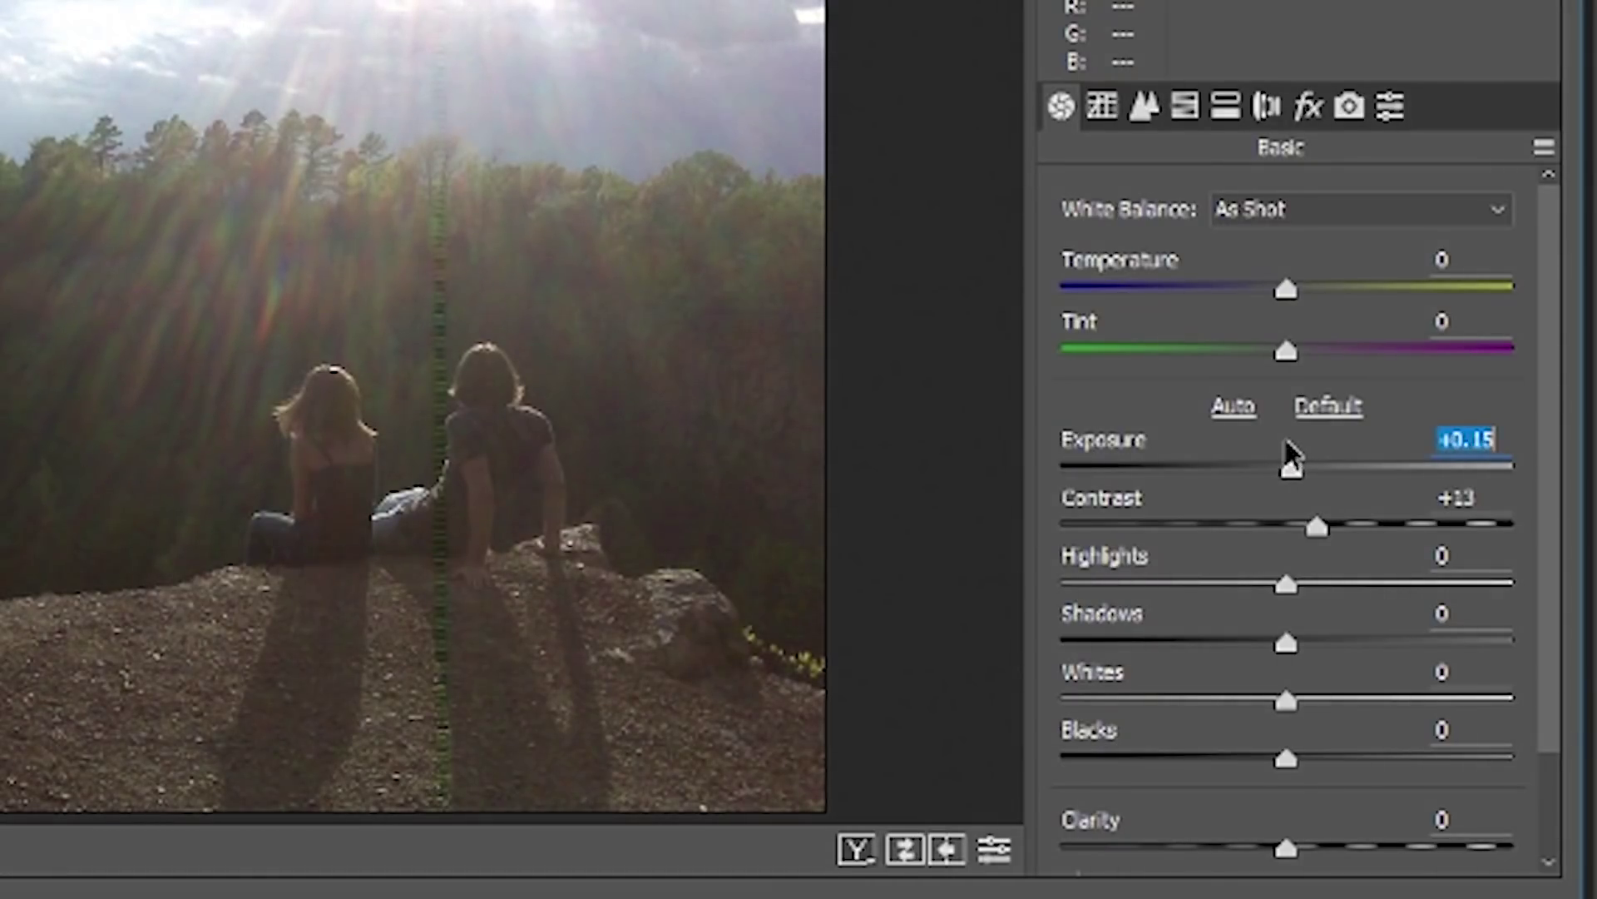
# Set the Camera Raw Highlights to -82, Shadows to -5, Whites to +41 and Blacks to -12.
pyautogui.scroll(-2, 1263, 830)
pyautogui.moveTo(1286, 514); pyautogui.dragTo(1207, 539)
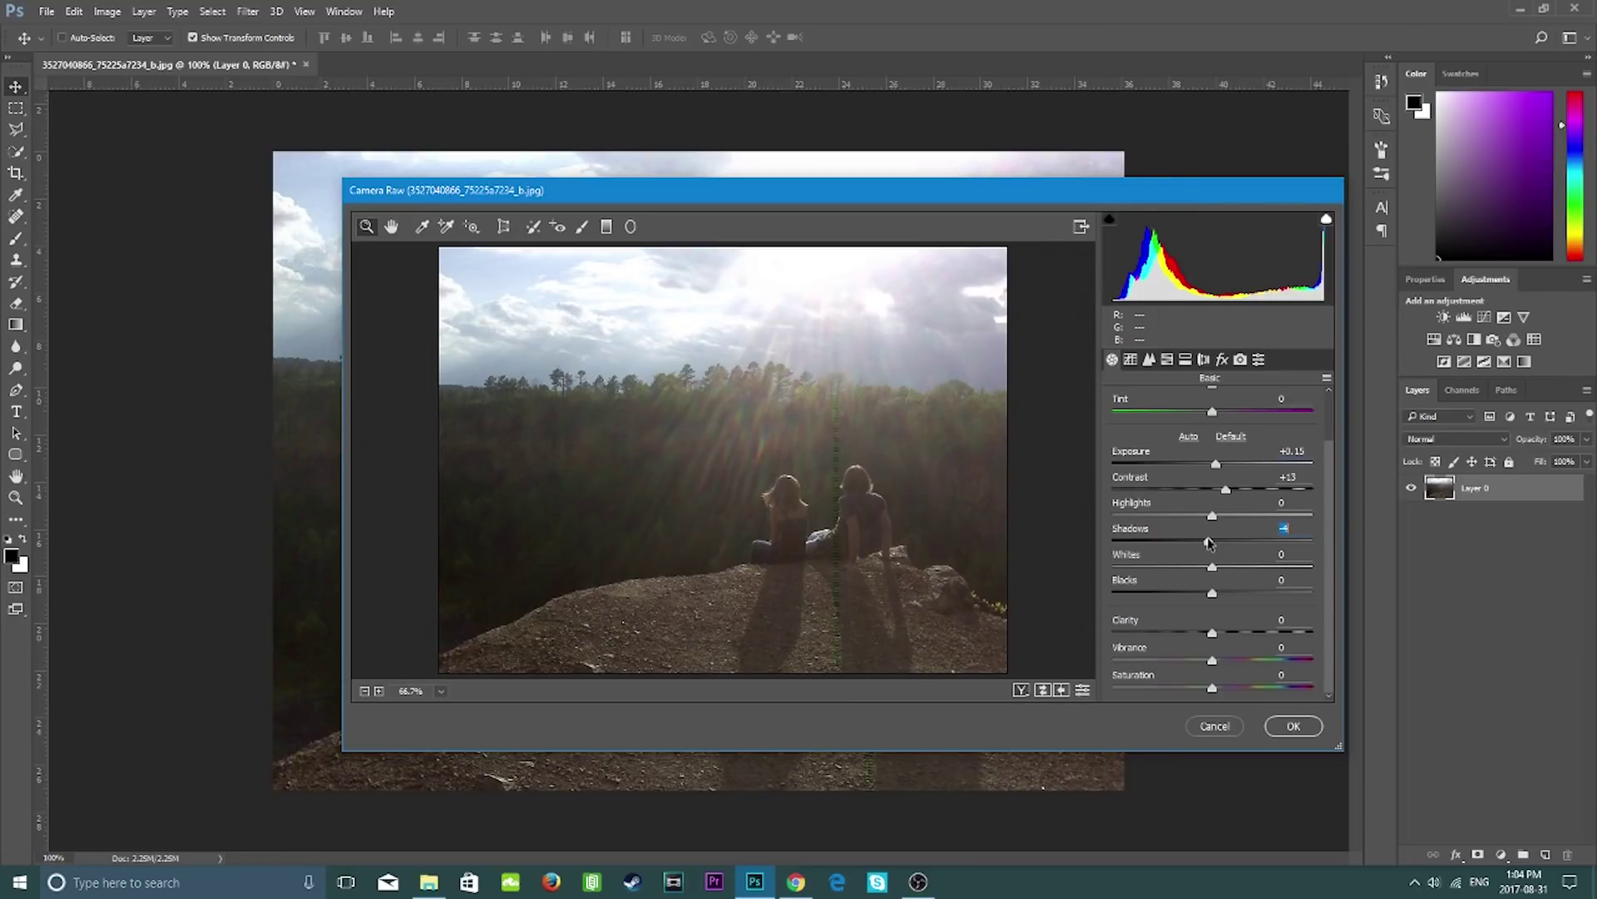
pyautogui.moveTo(1213, 516); pyautogui.dragTo(1130, 517)
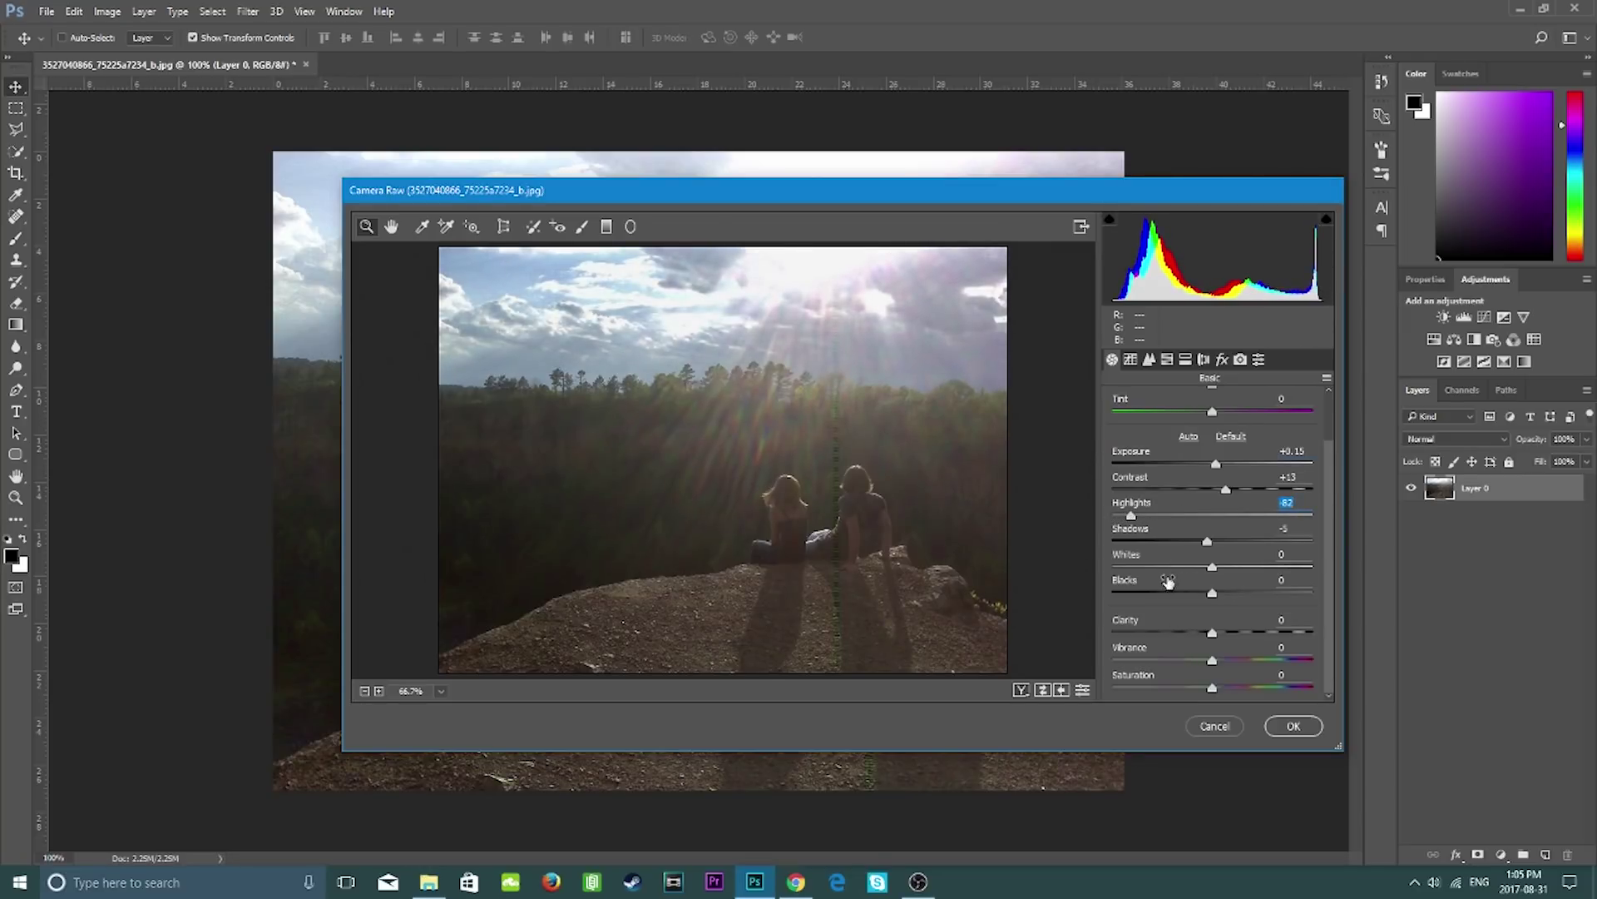
pyautogui.moveTo(1212, 592); pyautogui.dragTo(1253, 567)
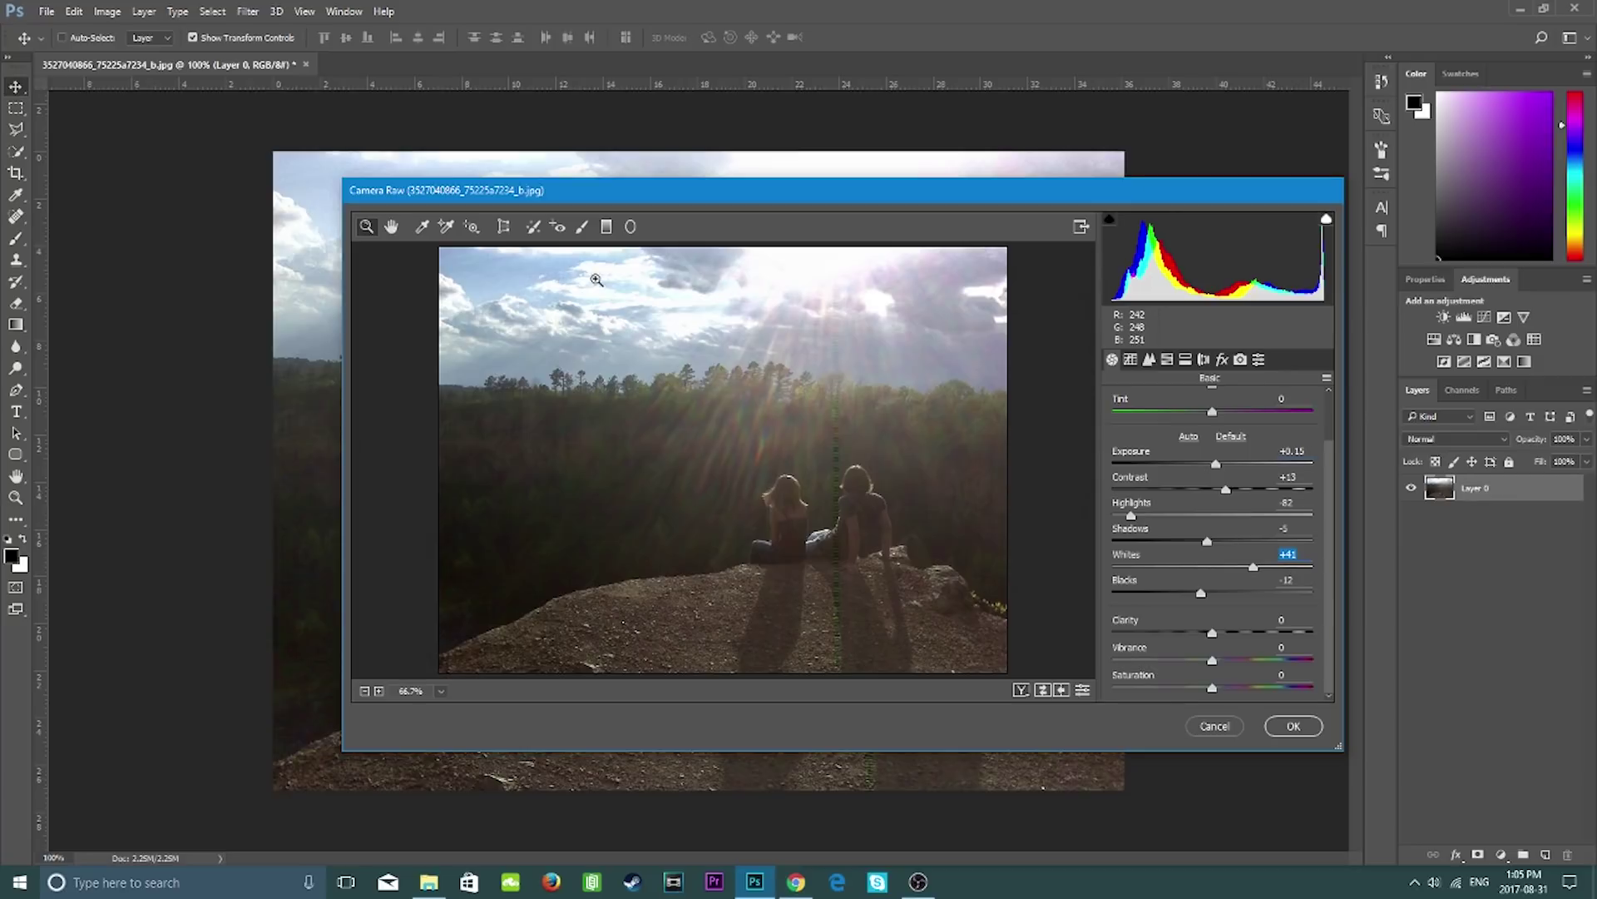
# Try a Vibrance of +2 while inspecting the sky, treeline and seated figures up close in the preview.
pyautogui.click(596, 280)
pyautogui.click(595, 280)
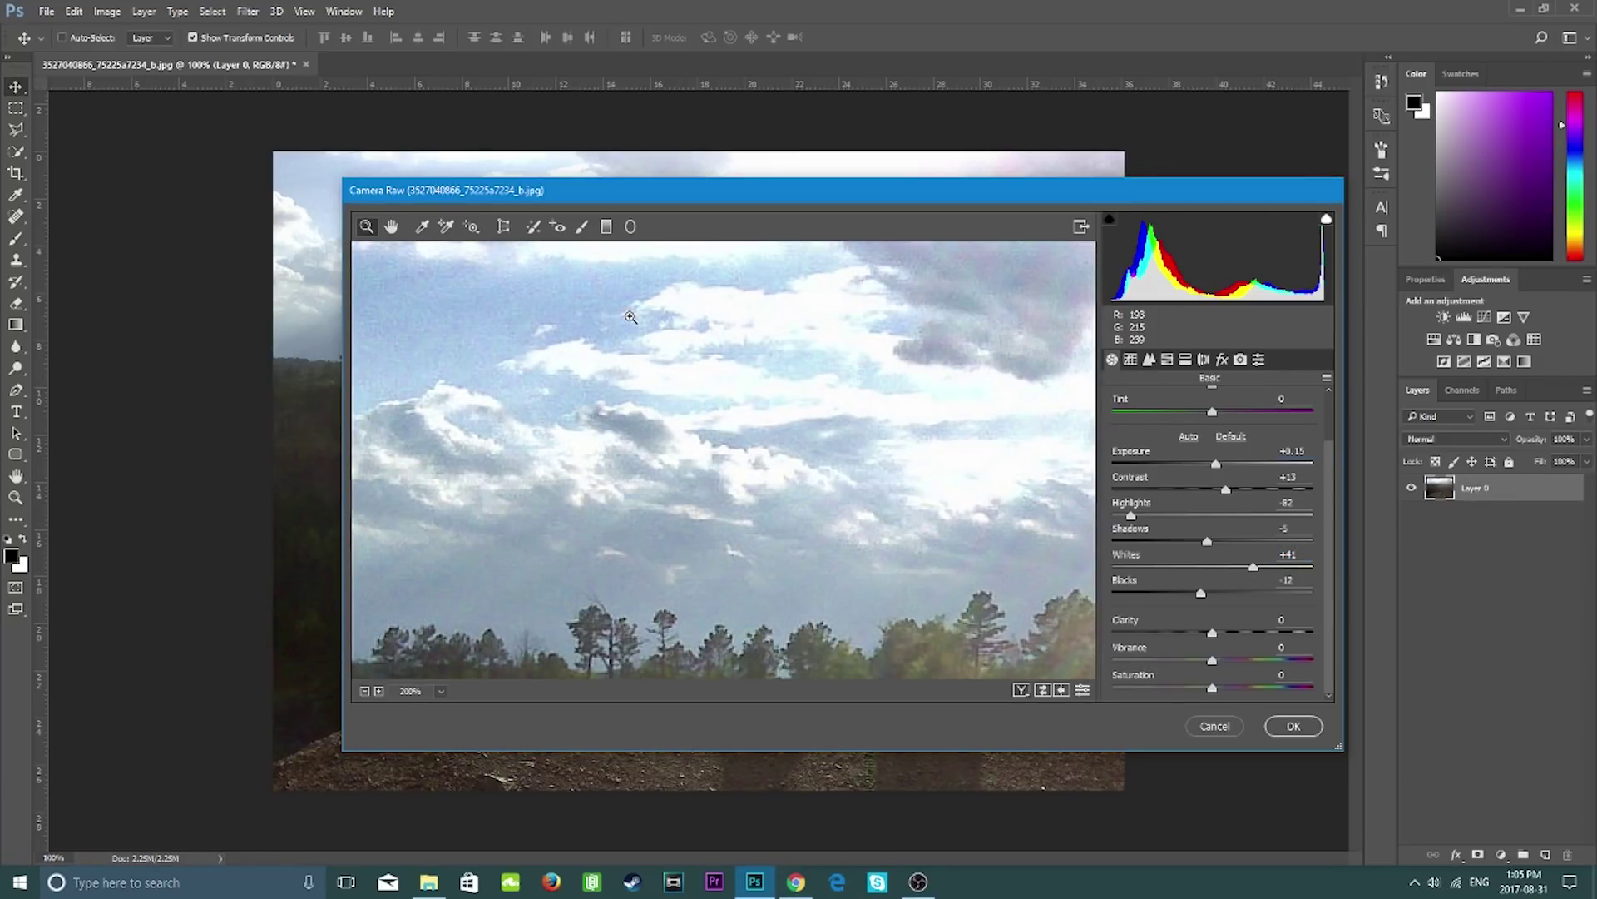
pyautogui.scroll(-3, 627, 313)
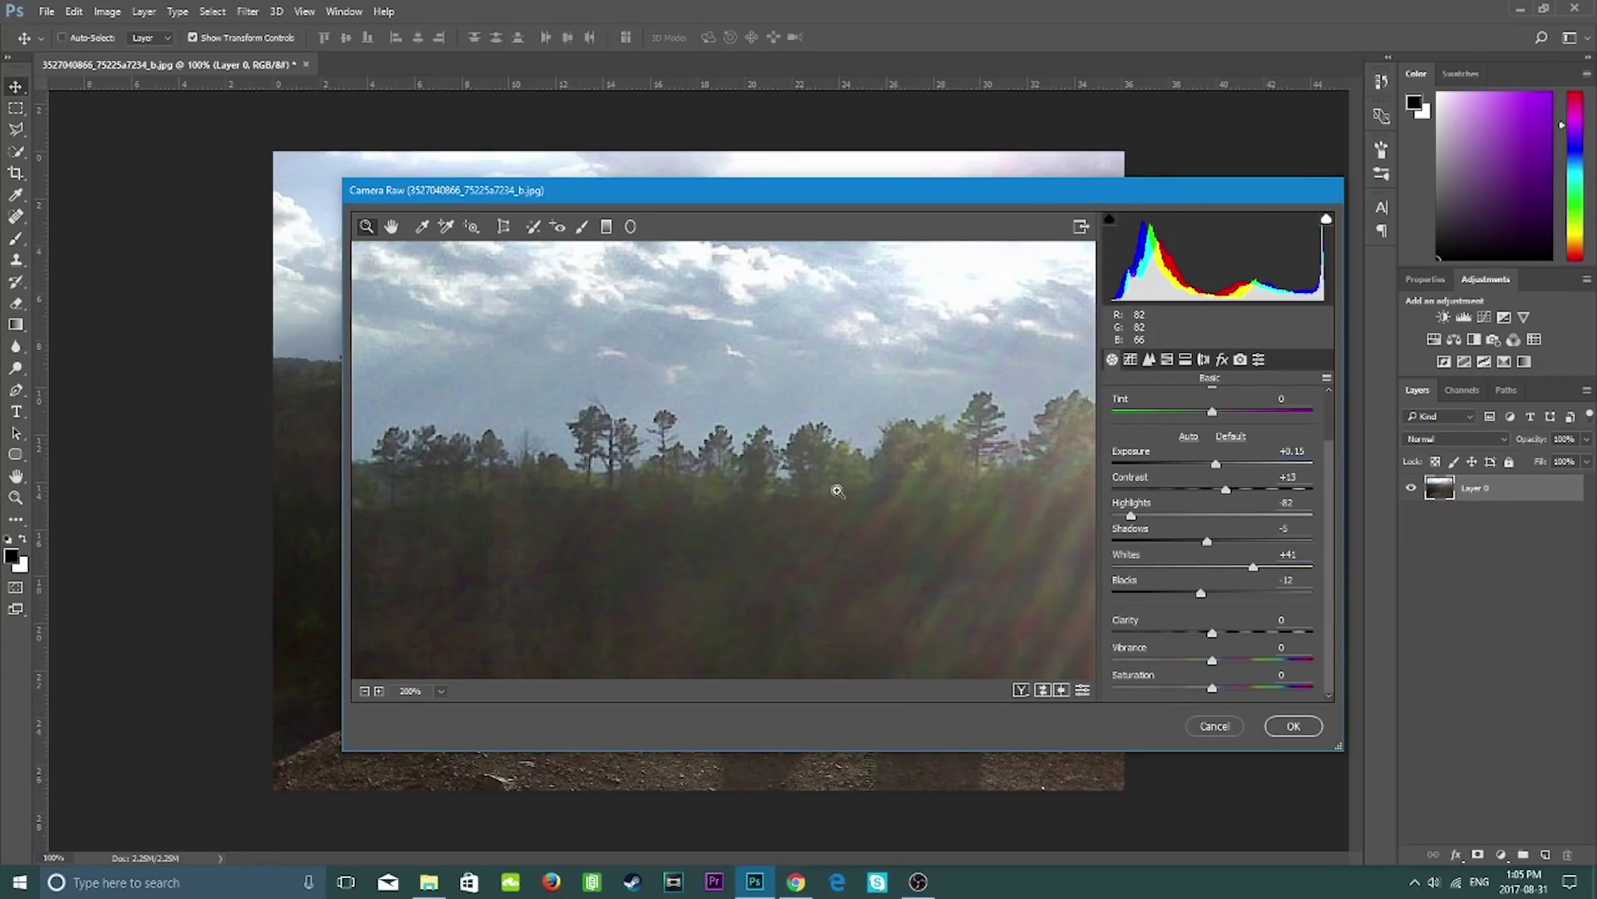
pyautogui.rightClick(855, 491)
pyautogui.click(869, 500)
pyautogui.moveTo(1212, 660); pyautogui.dragTo(1217, 663)
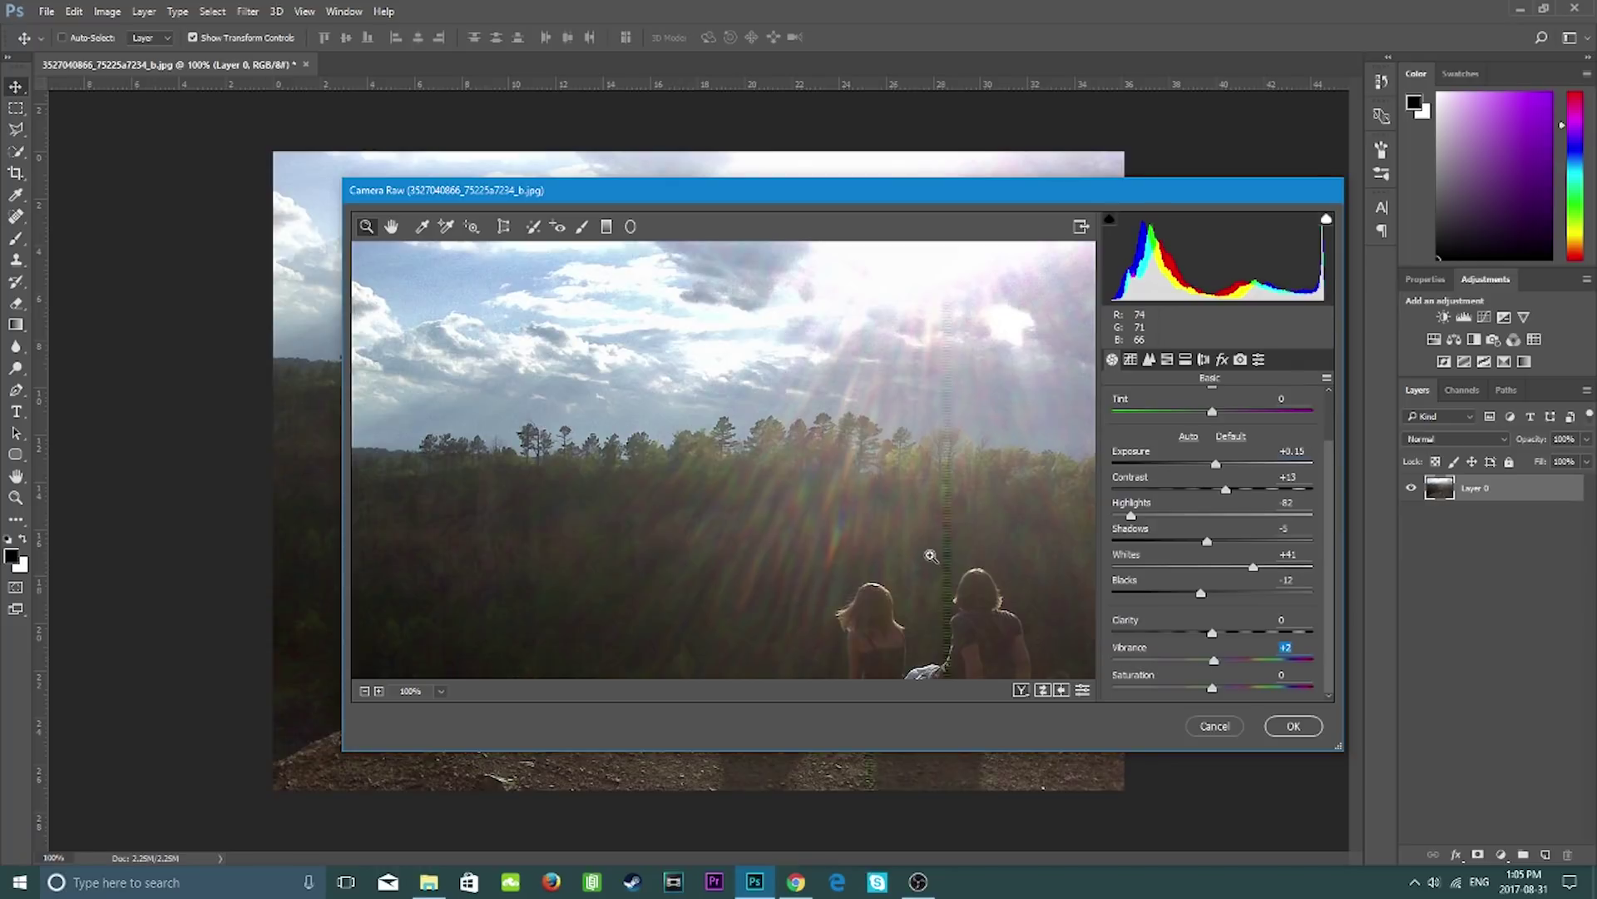
pyautogui.scroll(-3, 930, 559)
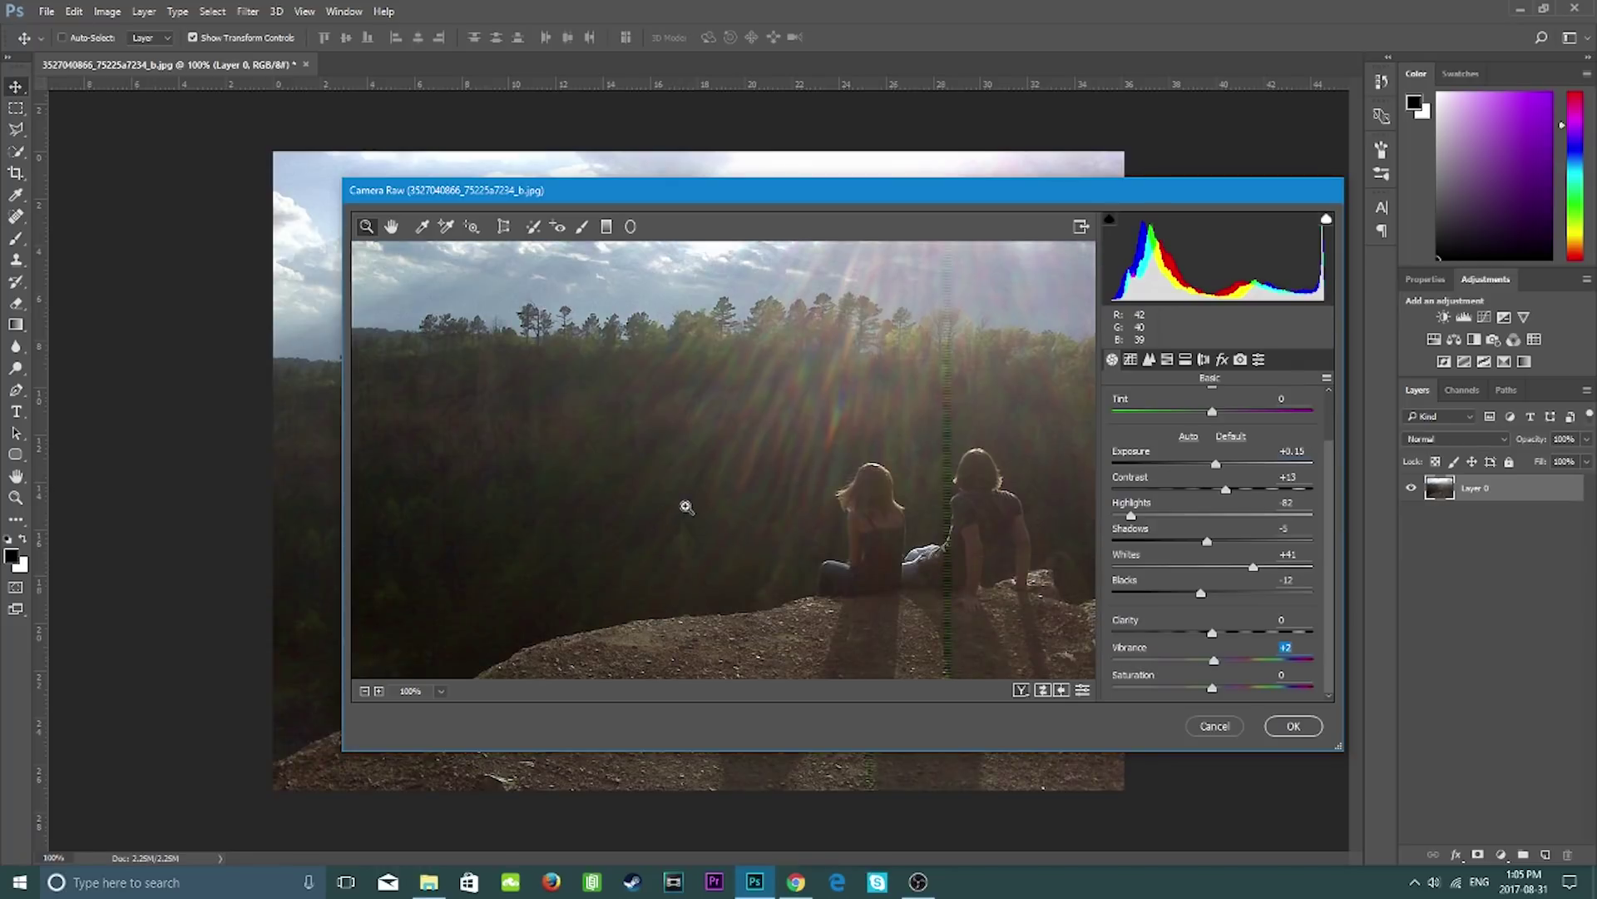
pyautogui.keyDown('alt'); pyautogui.click(687, 511); pyautogui.keyUp('alt')
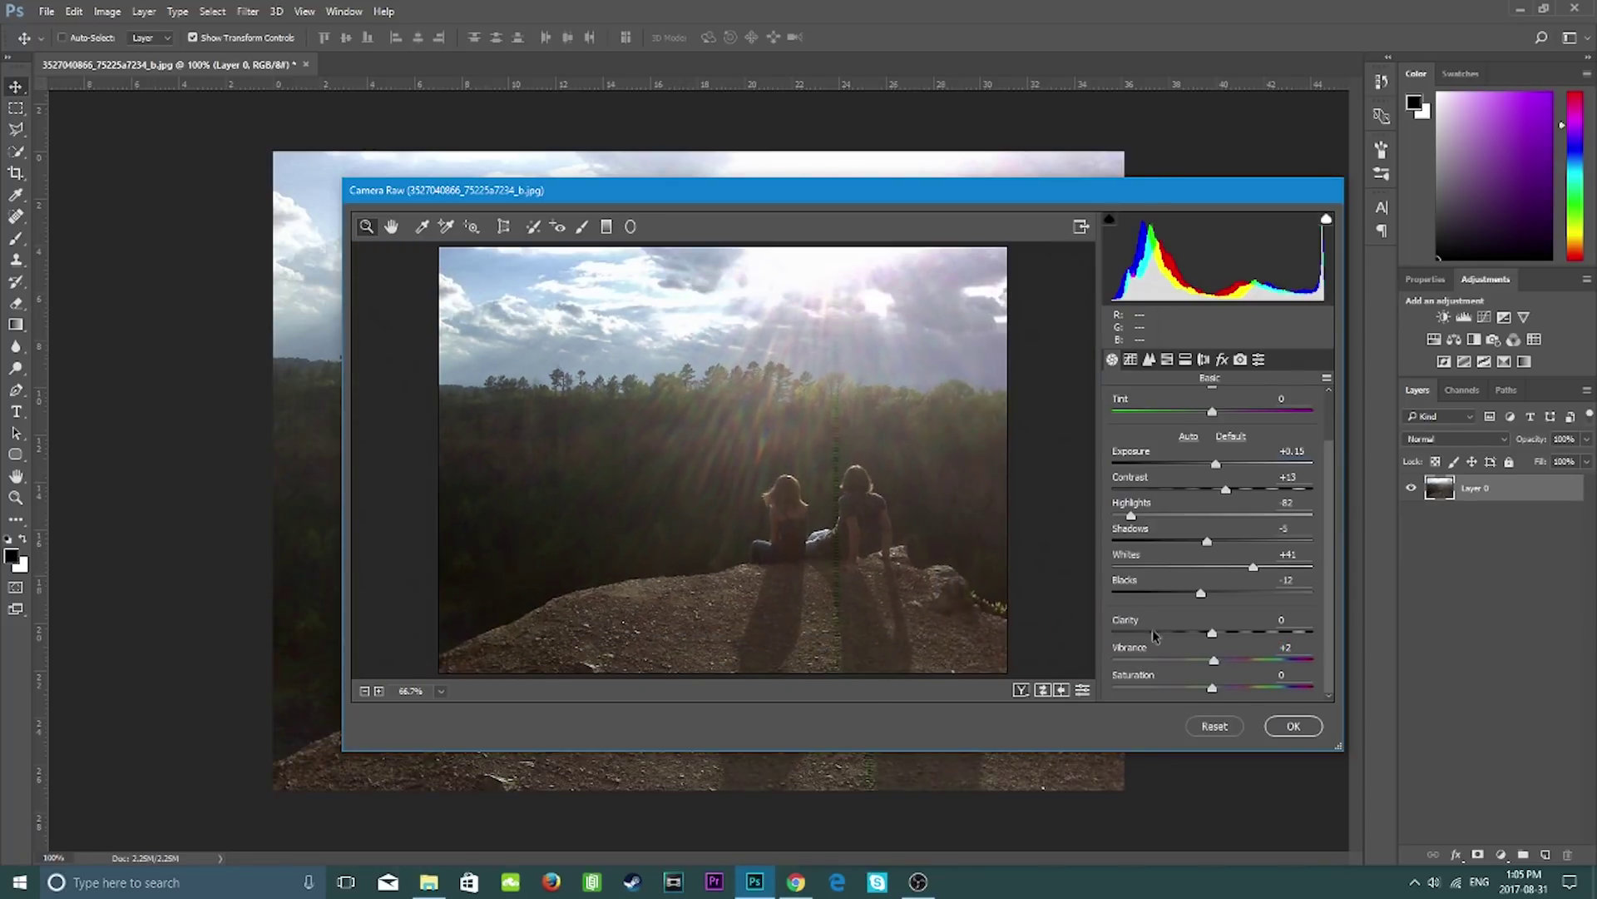
# Try extreme Vibrance and Clarity values, settle on Vibrance +4 and a moderately raised Clarity, and apply the filter.
pyautogui.moveTo(1220, 668); pyautogui.dragTo(1396, 658)
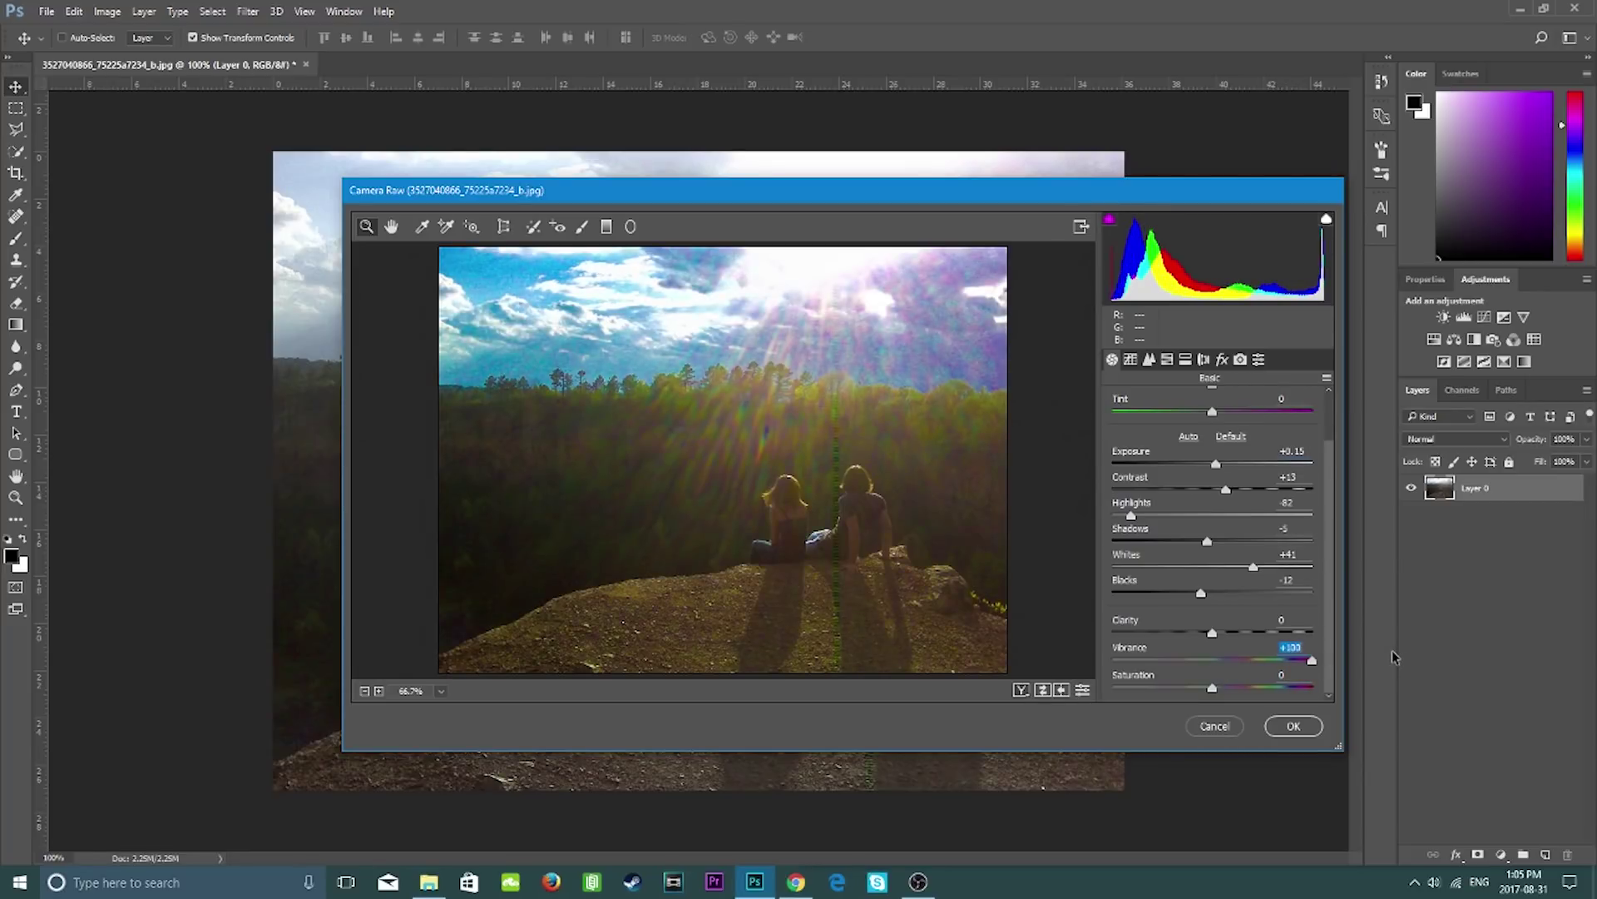
pyautogui.moveTo(1377, 655); pyautogui.dragTo(1136, 641)
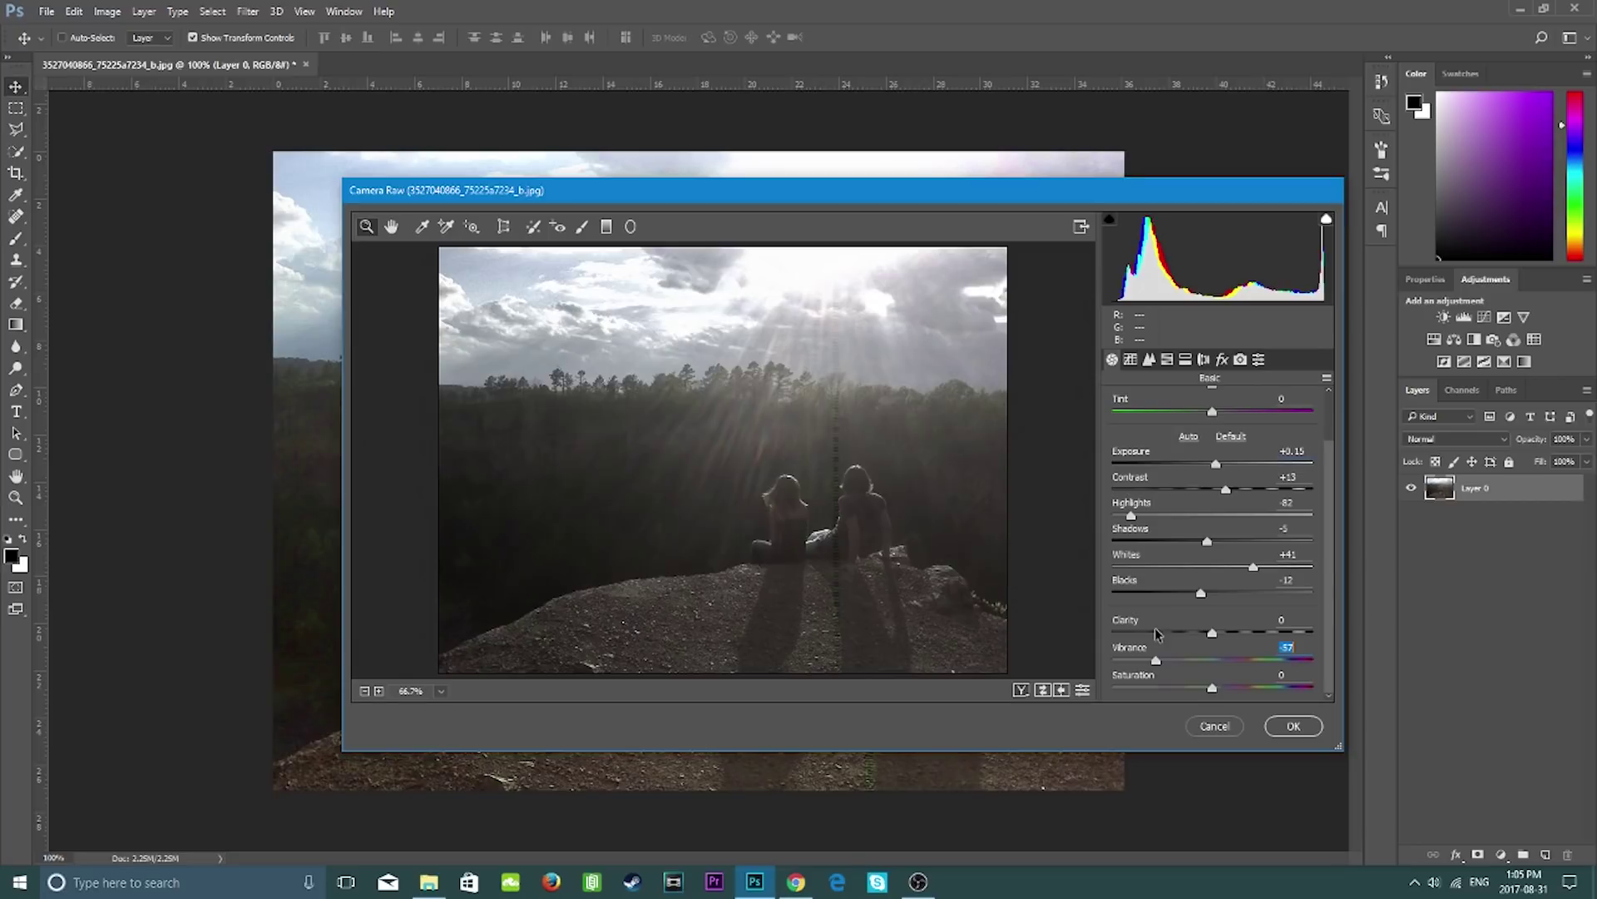
pyautogui.moveTo(1108, 640); pyautogui.dragTo(1218, 670)
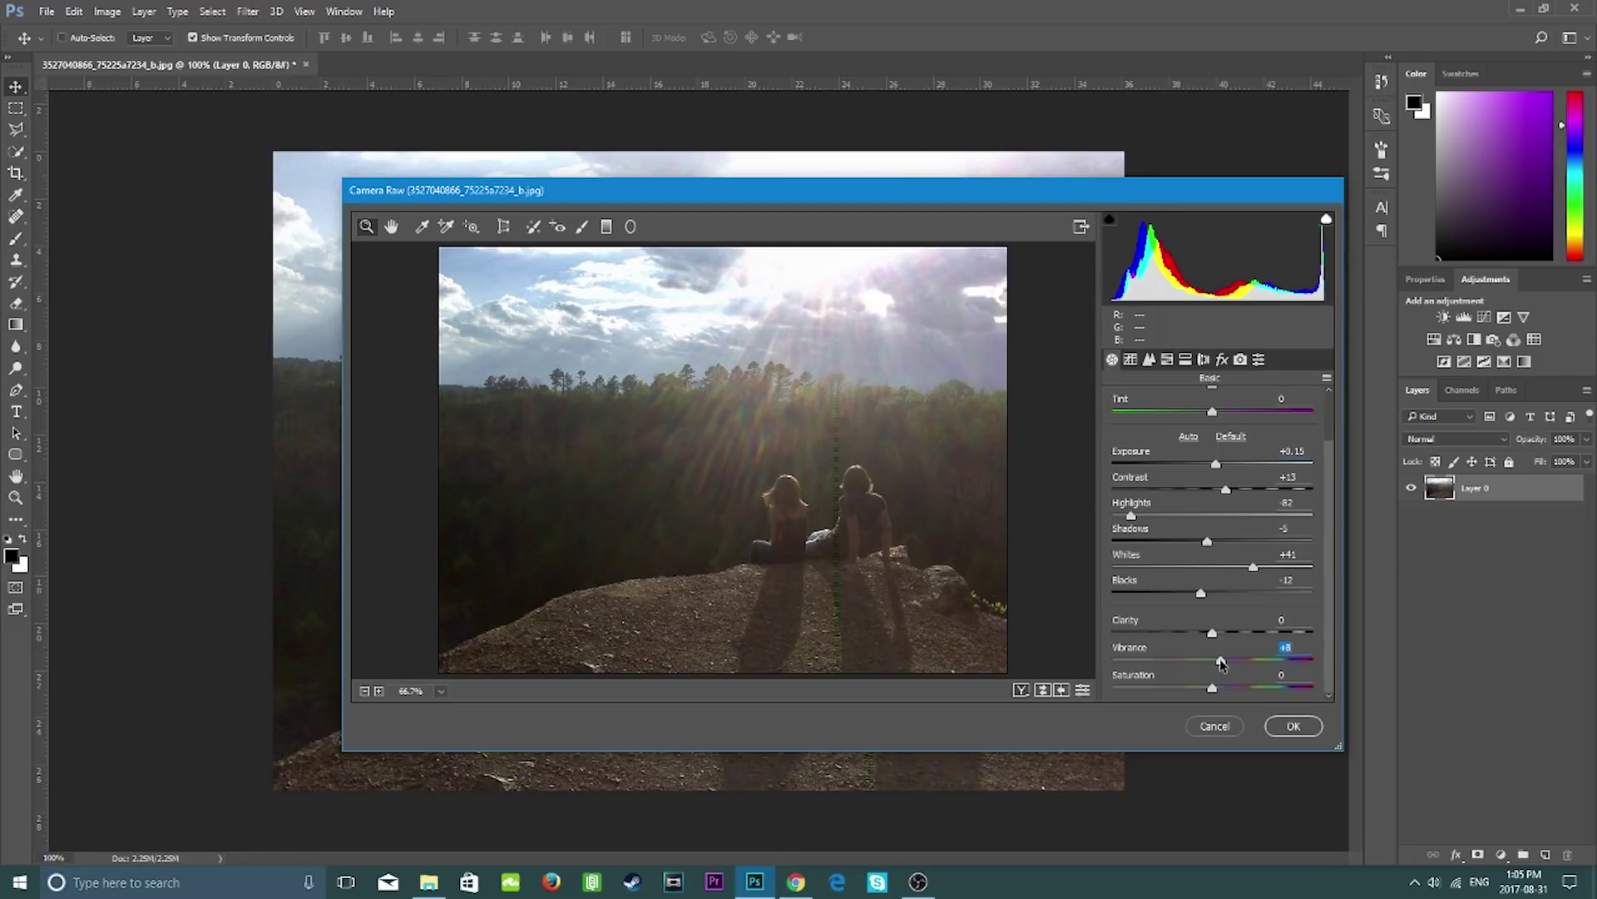
pyautogui.moveTo(1219, 661); pyautogui.dragTo(1044, 598)
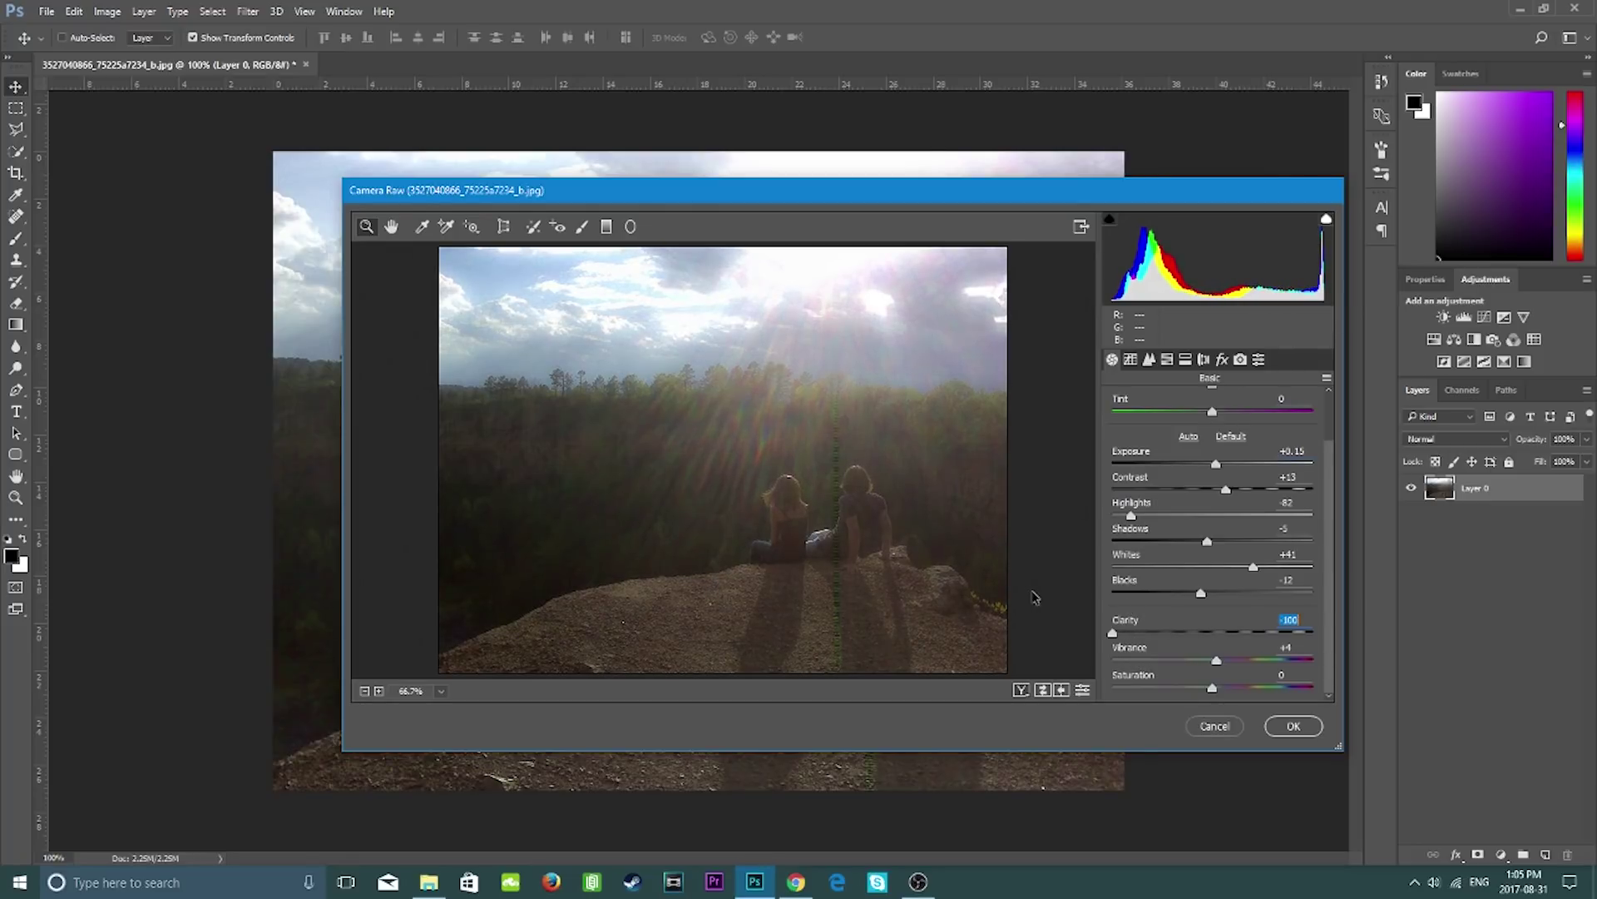
pyautogui.moveTo(1106, 605); pyautogui.dragTo(1246, 624)
pyautogui.click(1286, 725)
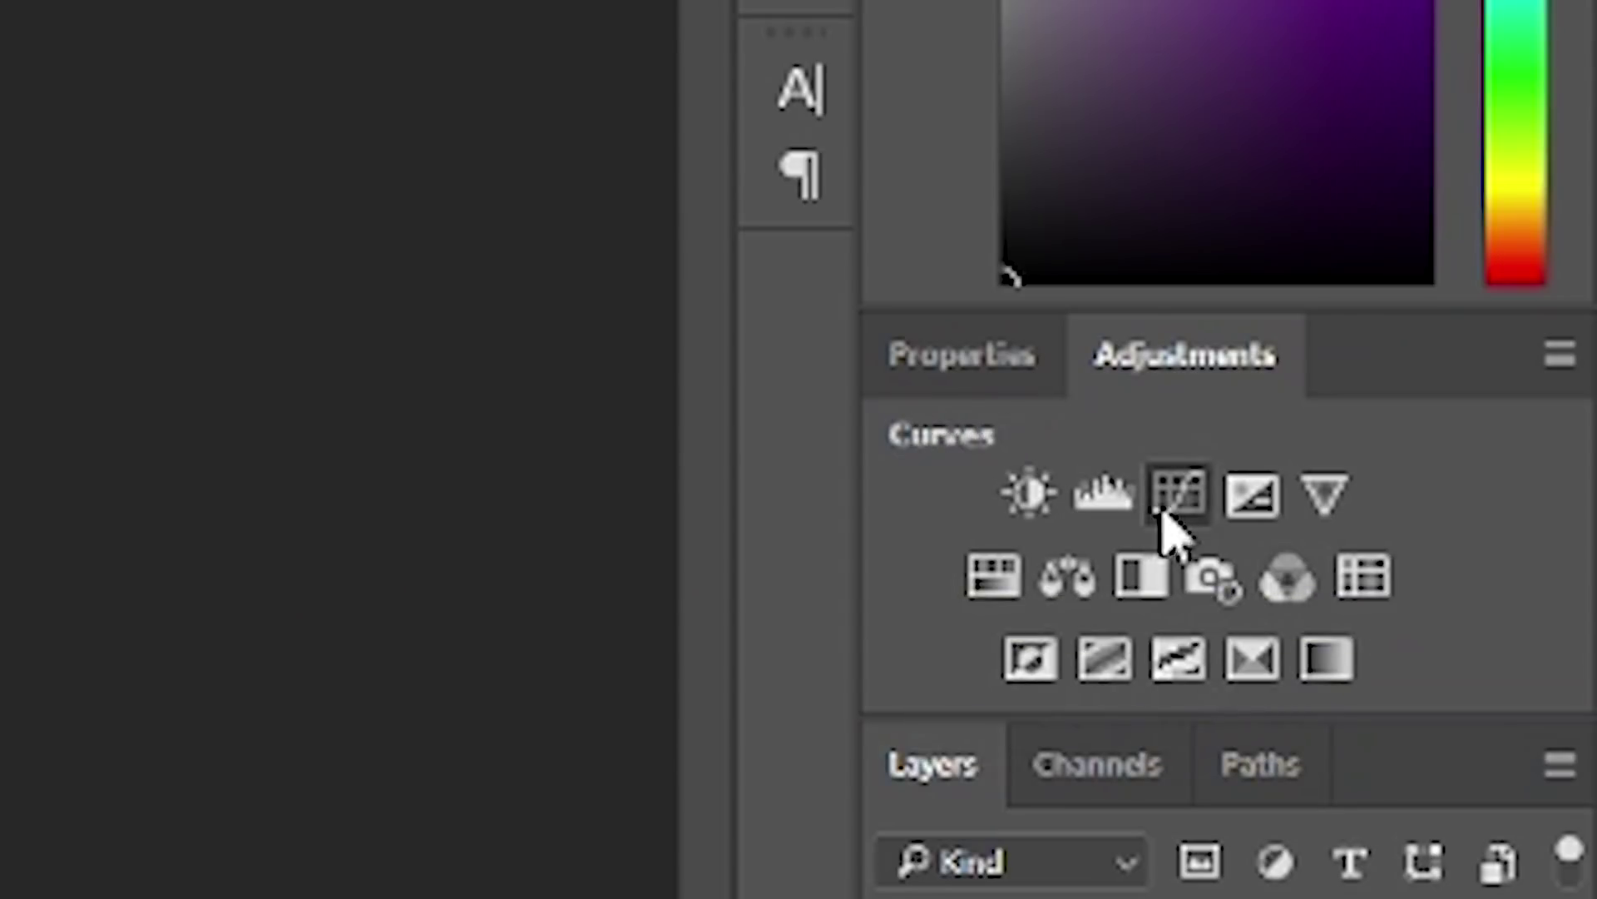
# Add a Curves adjustment layer and shape a gentle S-curve with one raised highlight point and one lowered shadow point.
pyautogui.click(1484, 319)
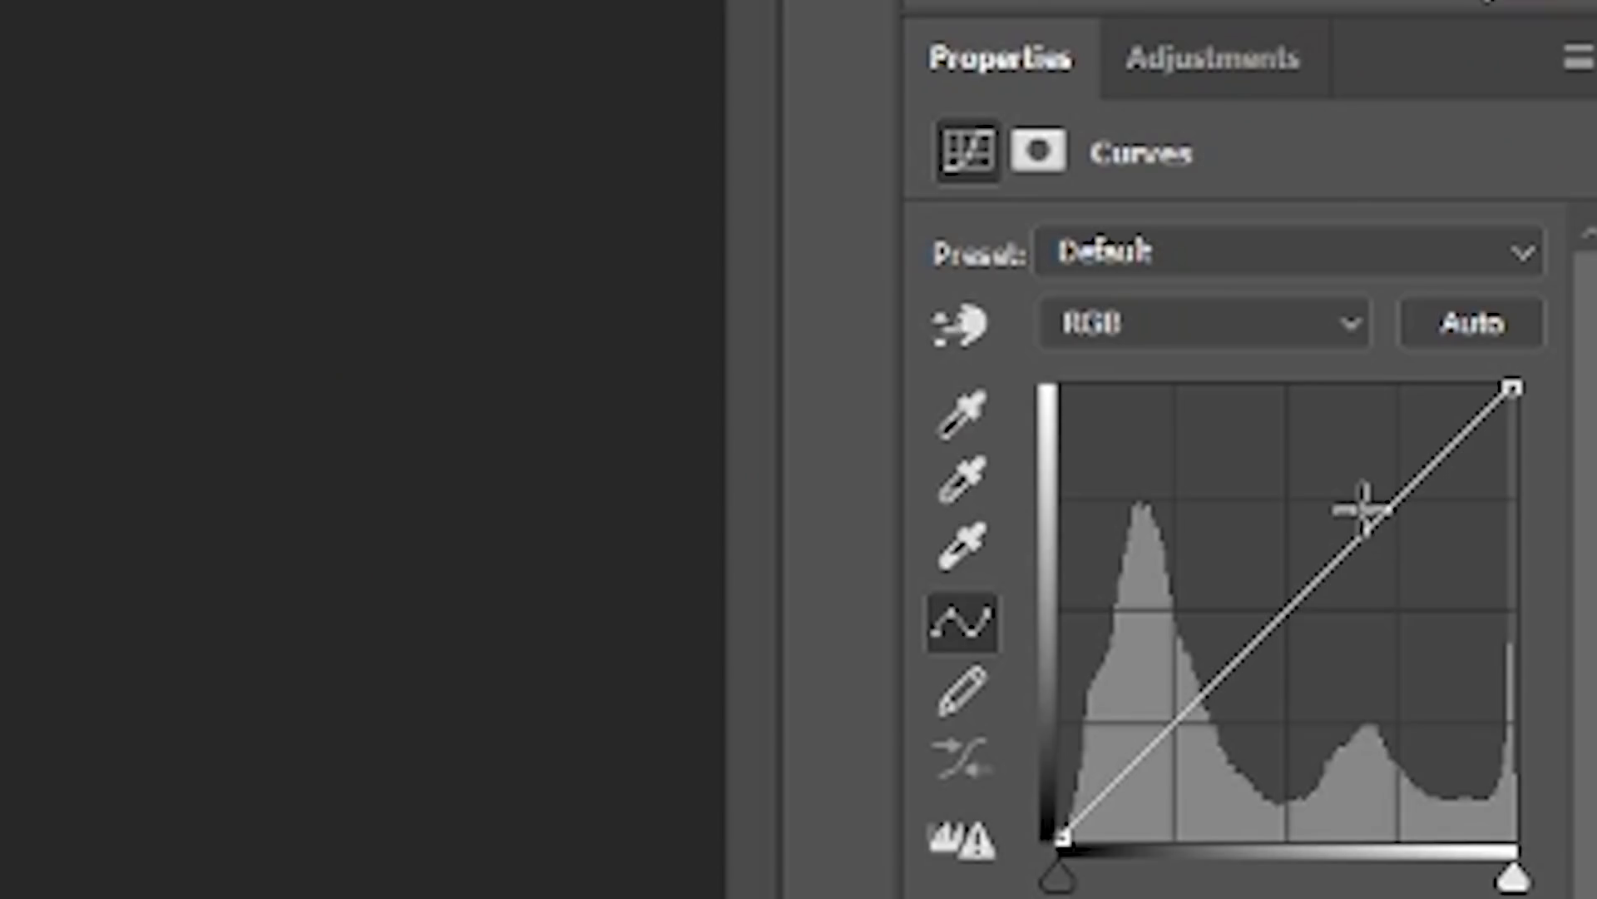
pyautogui.moveTo(1363, 510); pyautogui.dragTo(1339, 530)
pyautogui.moveTo(1209, 695)
pyautogui.mouseDown()
pyautogui.moveTo(1223, 724)
pyautogui.moveTo(1201, 702)
pyautogui.moveTo(1215, 699)
pyautogui.mouseUp()
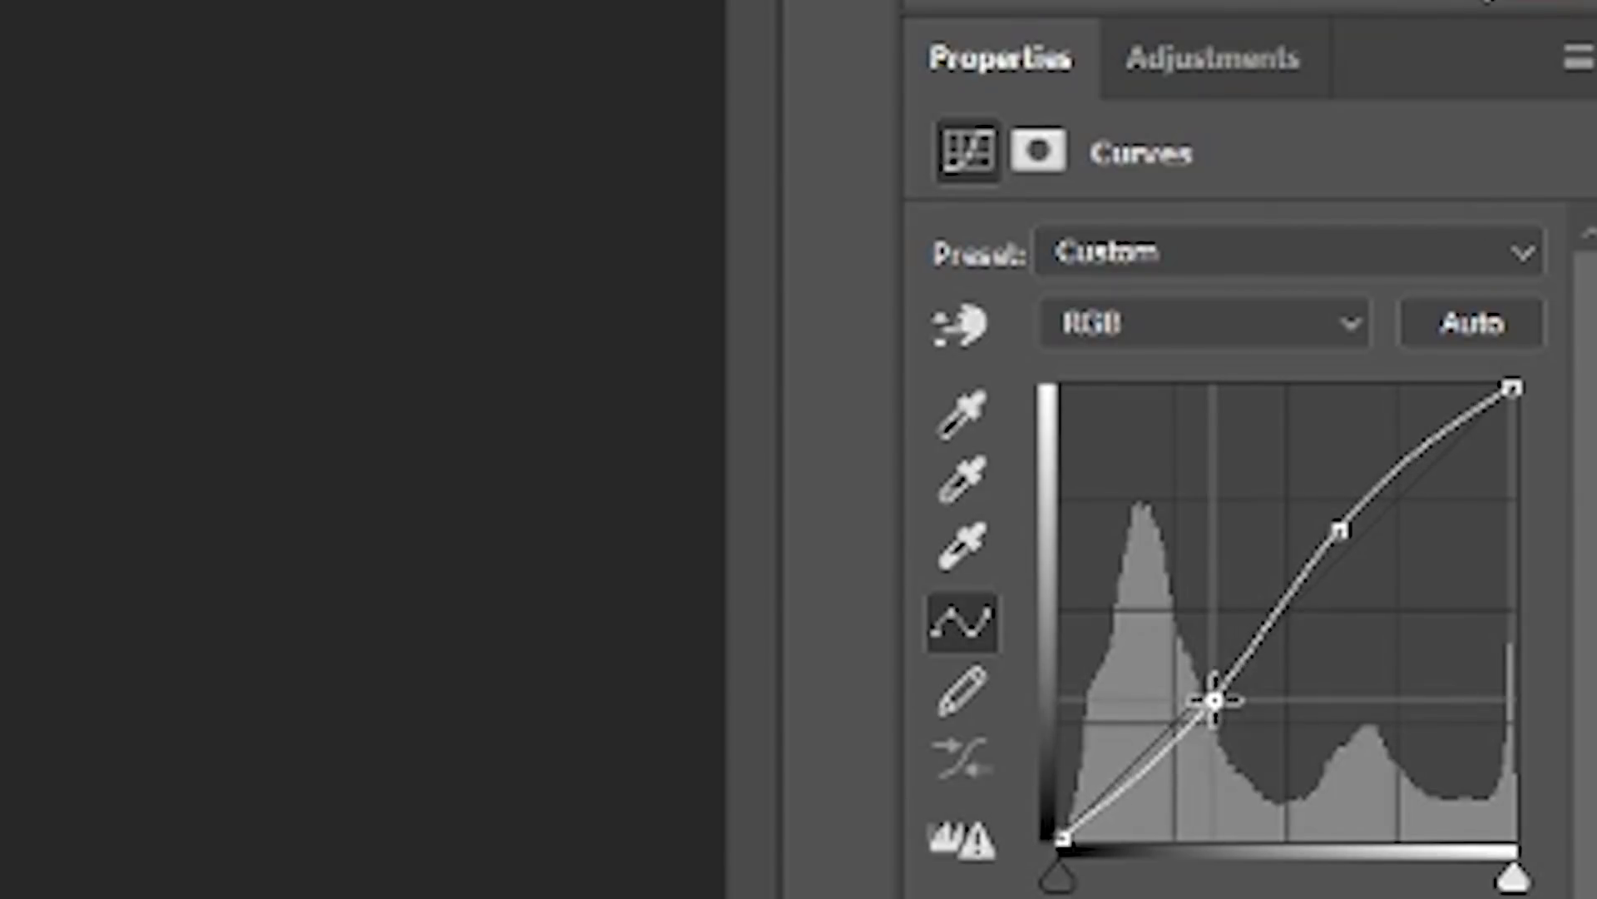
# Add a black-to-white Gradient Map adjustment layer above the curves and set its blend mode to Overlay.
pyautogui.click(1223, 58)
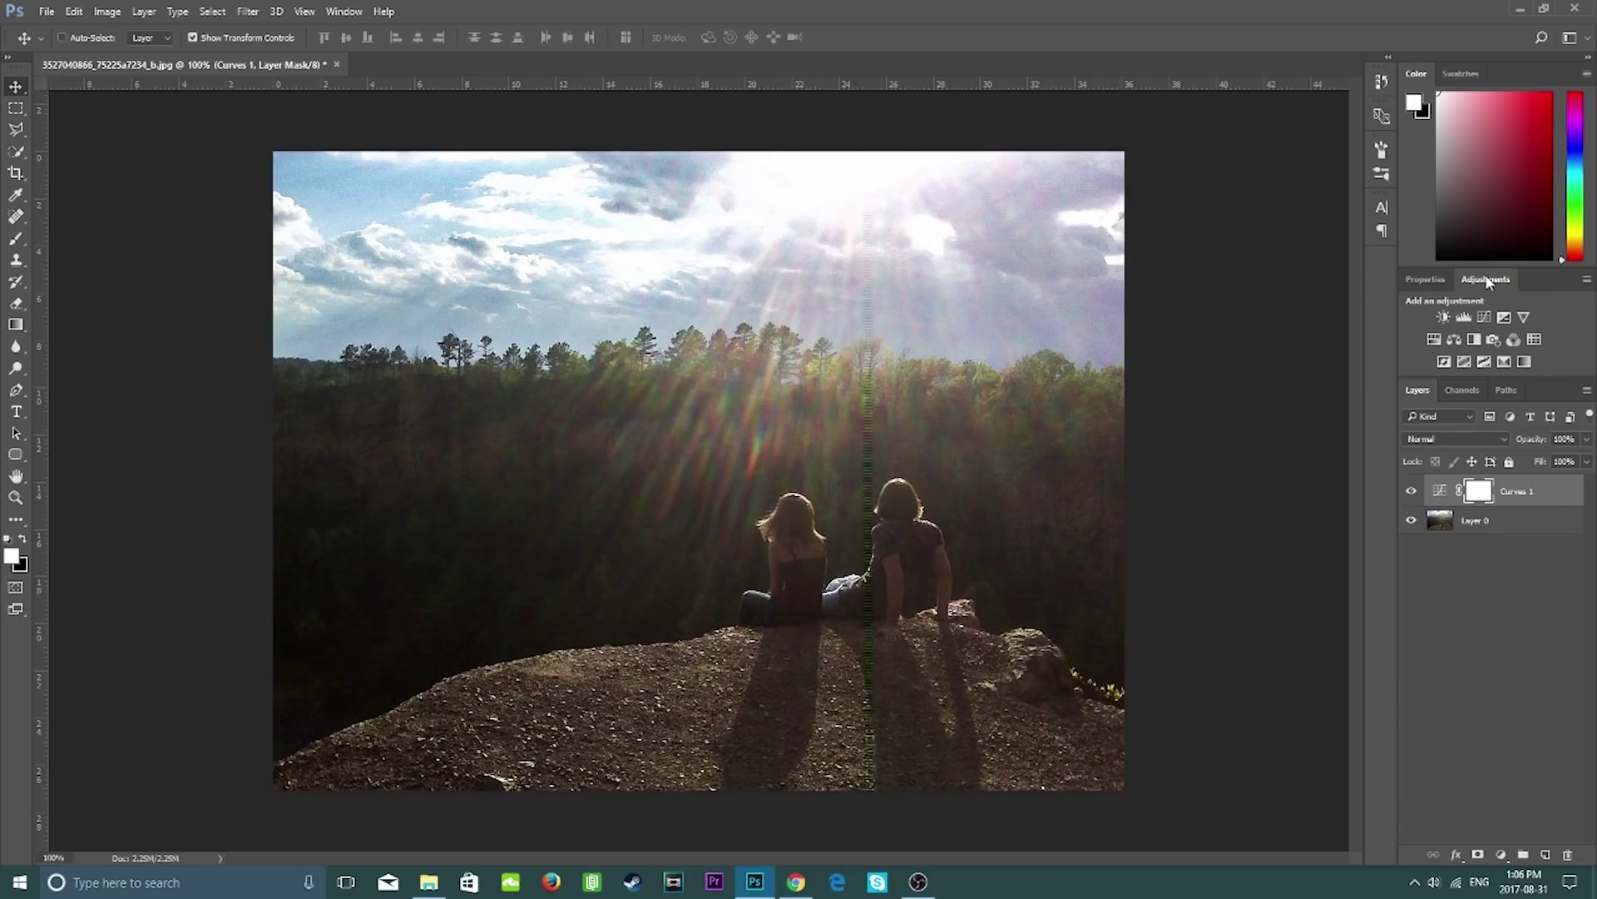
pyautogui.click(1524, 361)
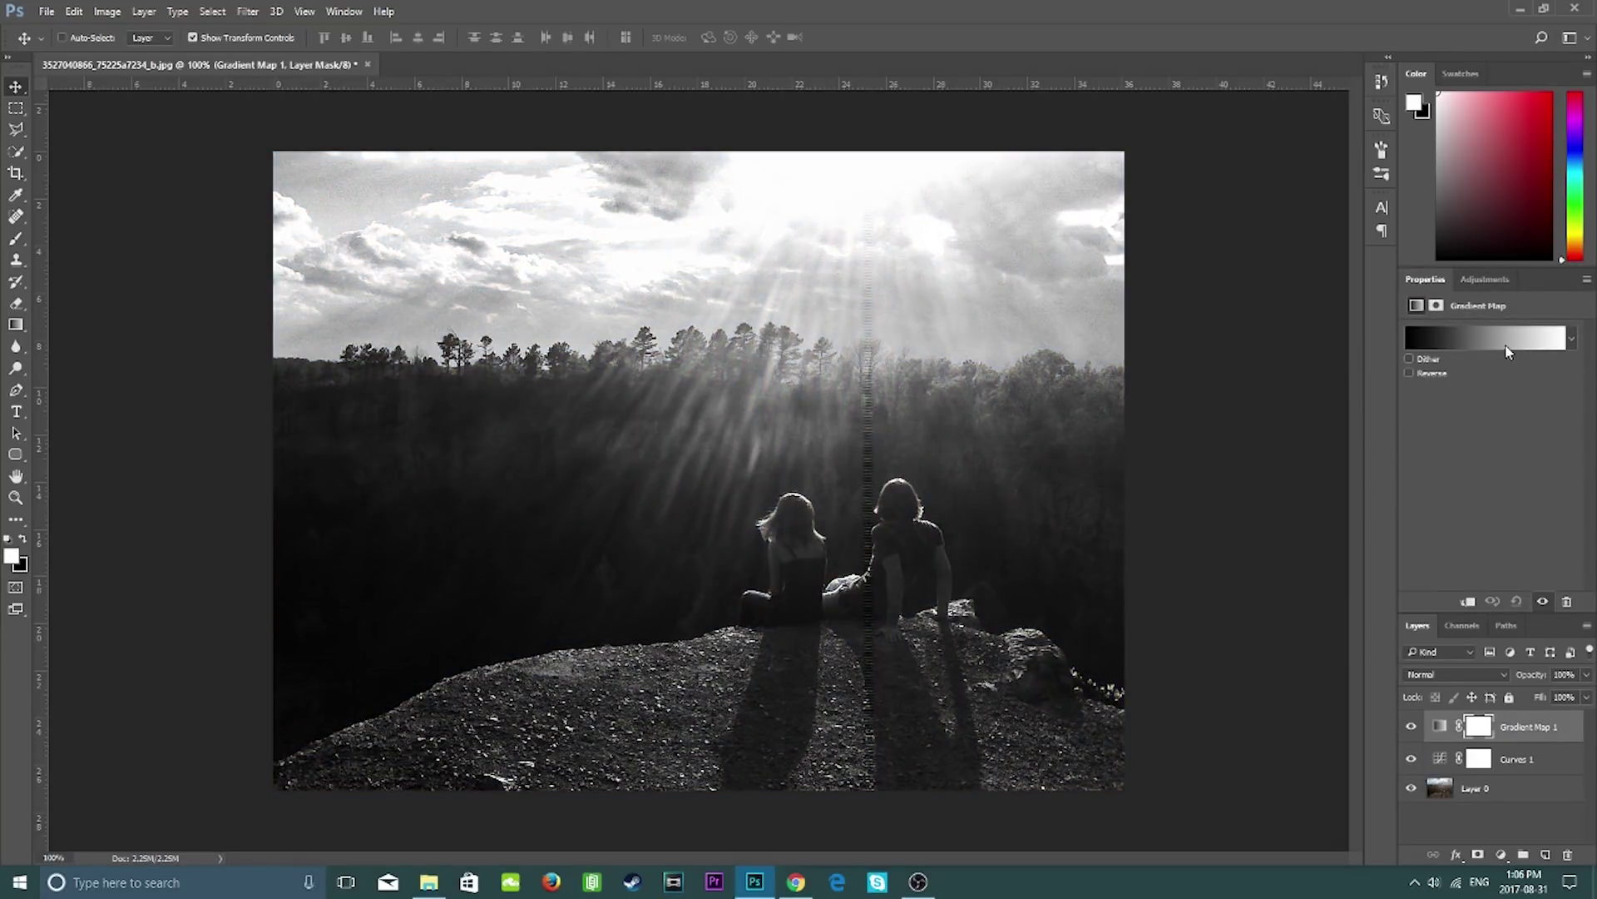
pyautogui.click(1508, 351)
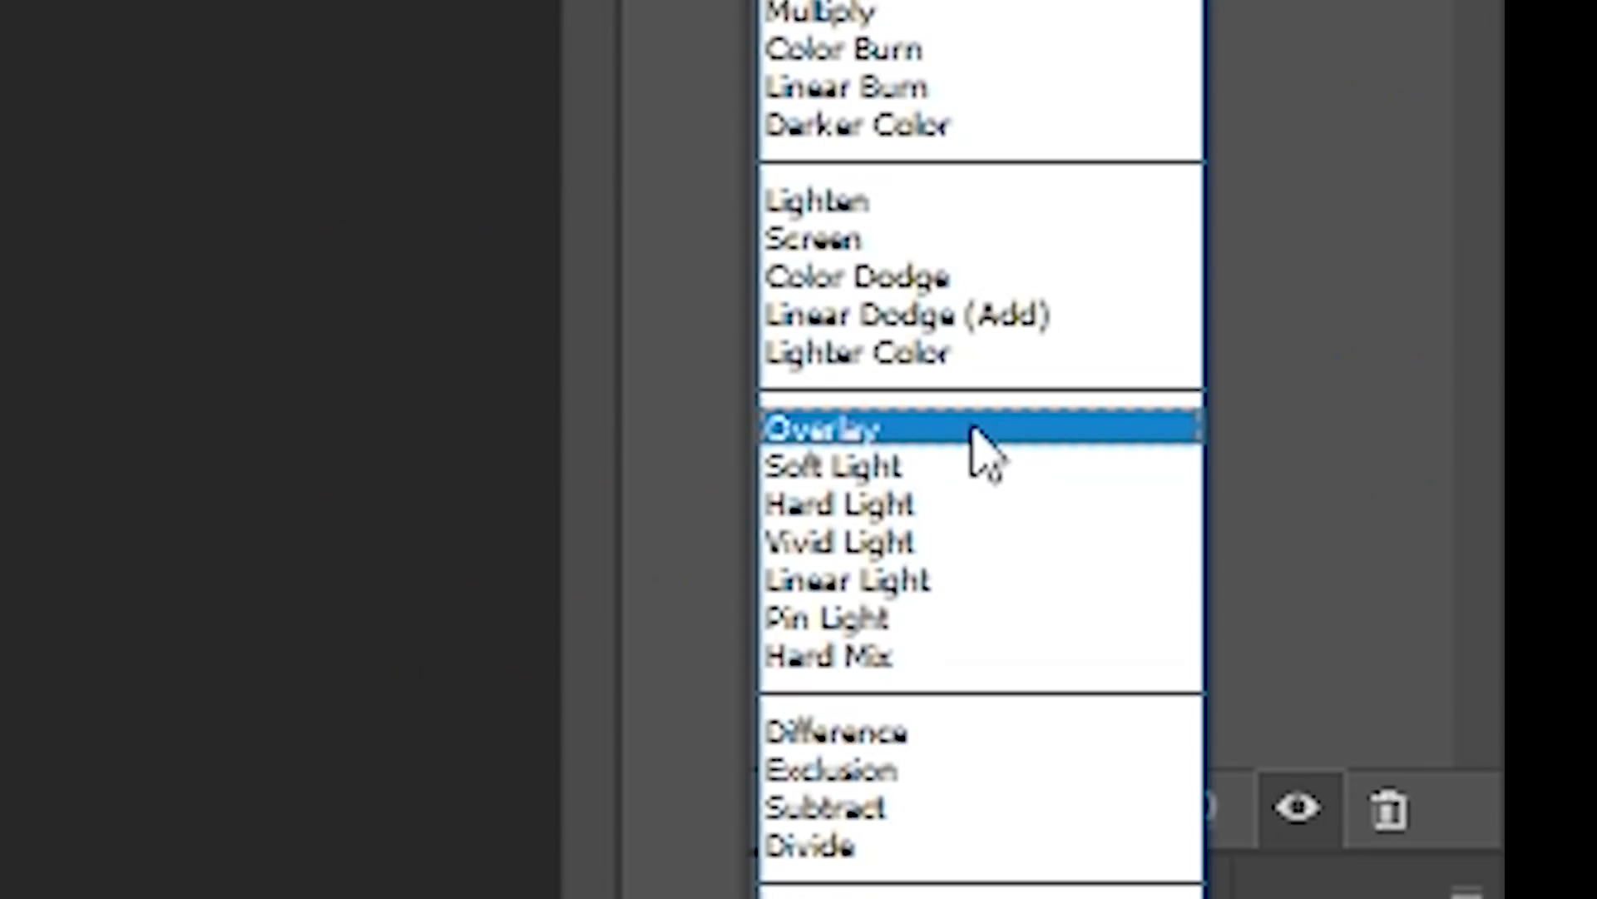
pyautogui.click(977, 428)
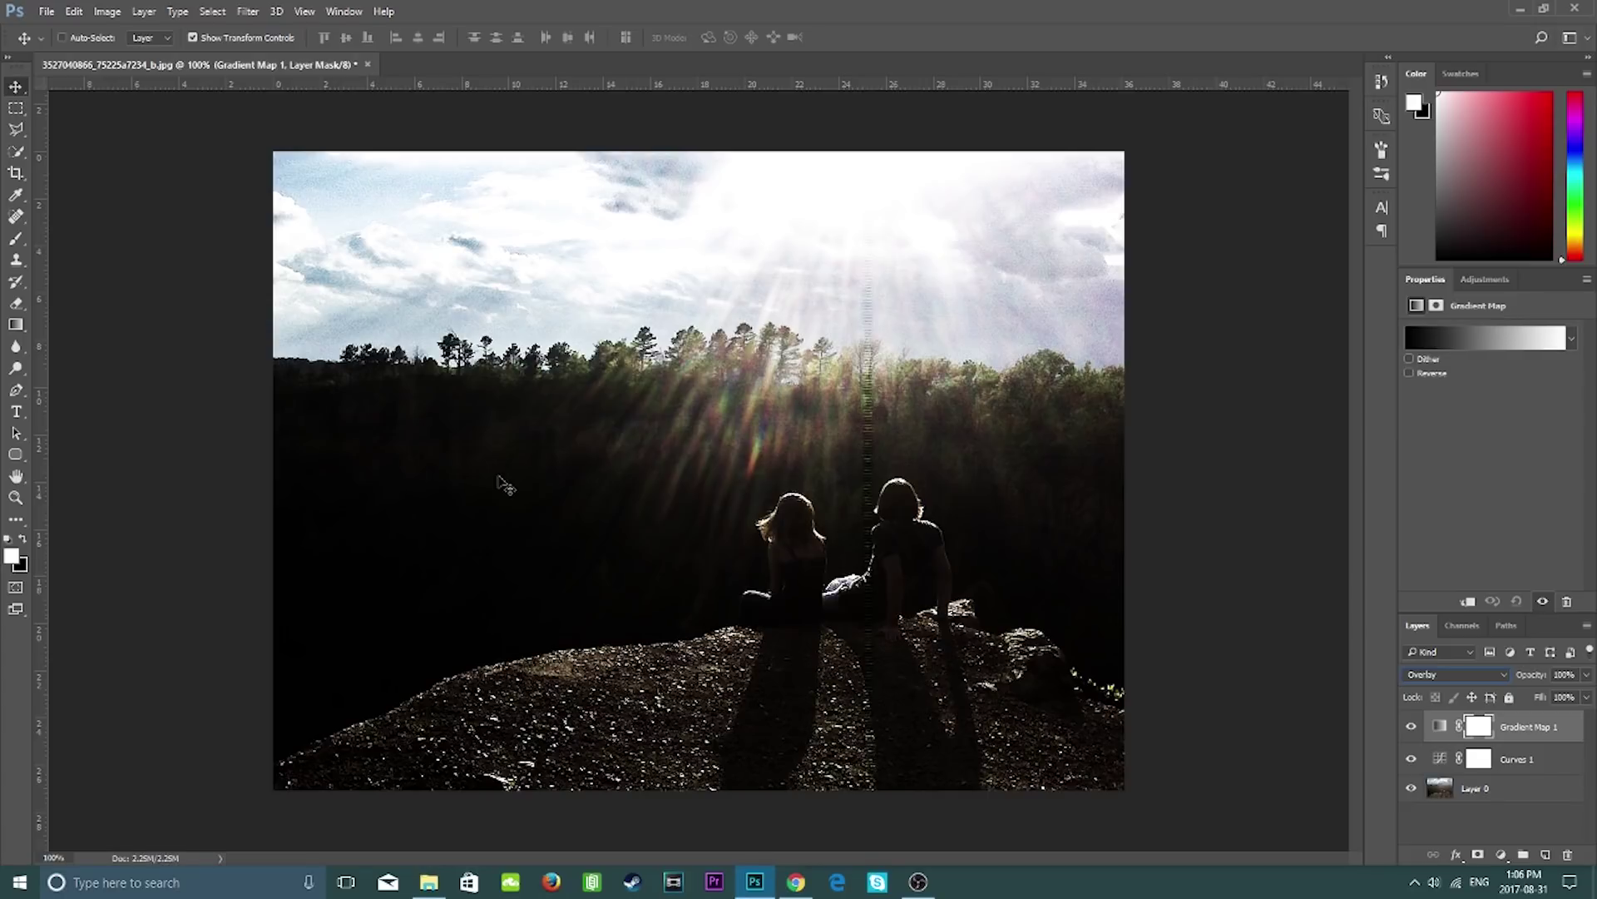
# Examine the photo with the Overlay gradient map at close and distant zoom levels.
pyautogui.hotkey('ctrl', '+')
pyautogui.hotkey('ctrl', '+')
pyautogui.hotkey('ctrl', '+')
pyautogui.hotkey('ctrl', '+')
pyautogui.hotkey('ctrl', '-')
pyautogui.hotkey('ctrl', '-')
pyautogui.hotkey('ctrl', '-')
pyautogui.hotkey('ctrl', '-')
pyautogui.hotkey('ctrl', '-')
pyautogui.hotkey('ctrl', '-')
pyautogui.hotkey('ctrl', '-')
pyautogui.hotkey('ctrl', '+')
pyautogui.hotkey('ctrl', '+')
pyautogui.hotkey('ctrl', '+')
# Lower the opacity of the Overlay Gradient Map layer to 24%.
pyautogui.moveTo(1538, 679); pyautogui.dragTo(1590, 673)
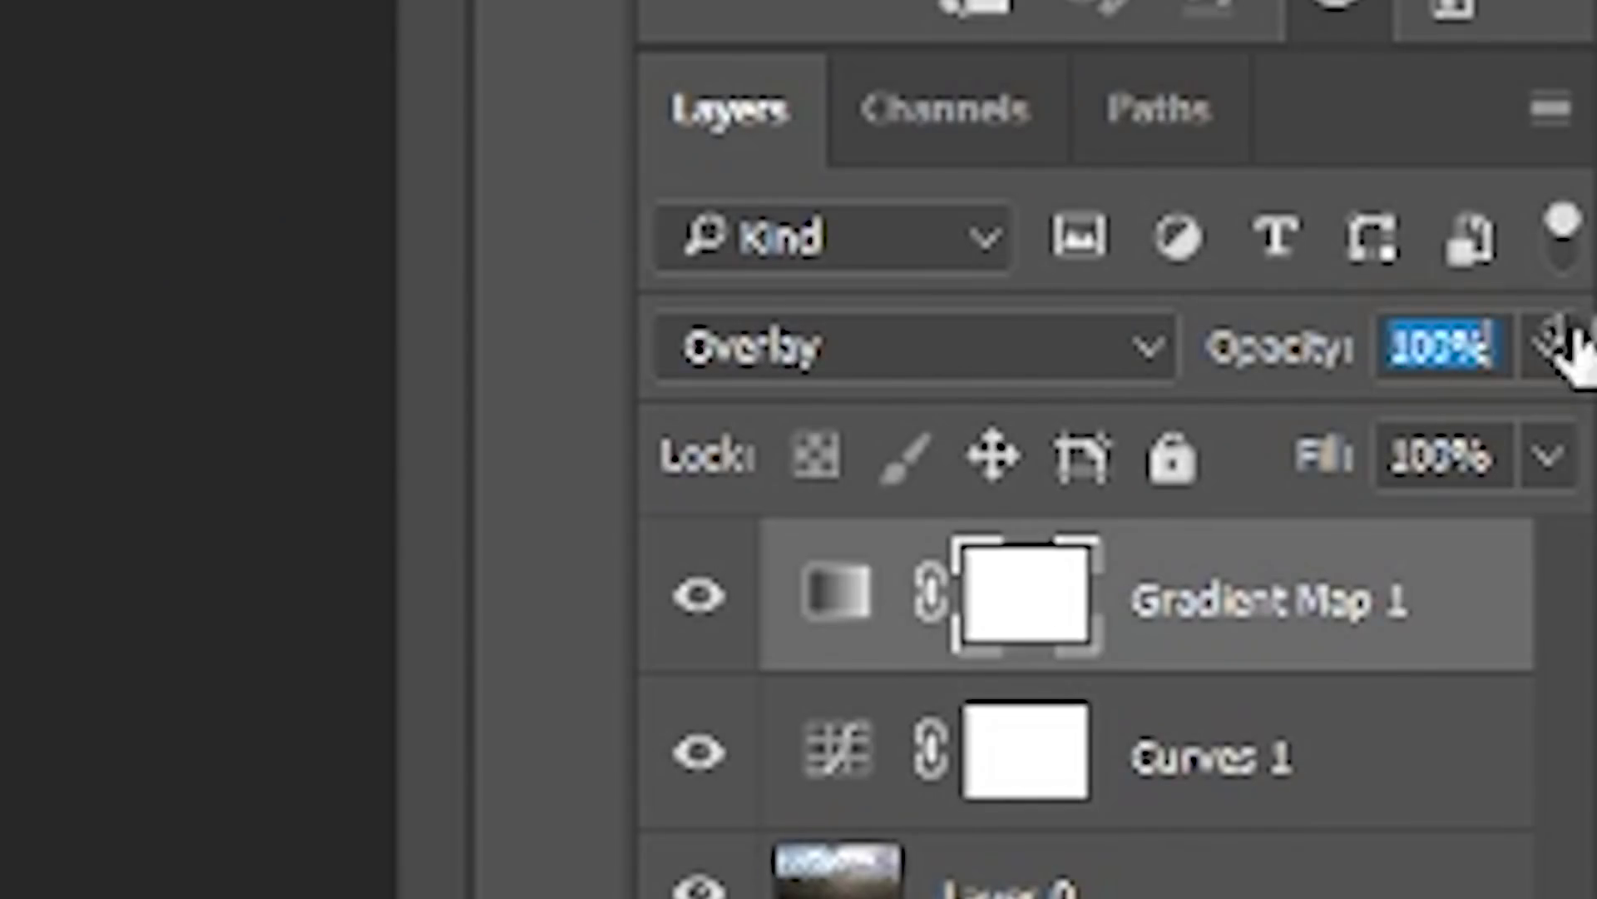
pyautogui.moveTo(1564, 345); pyautogui.dragTo(1032, 380)
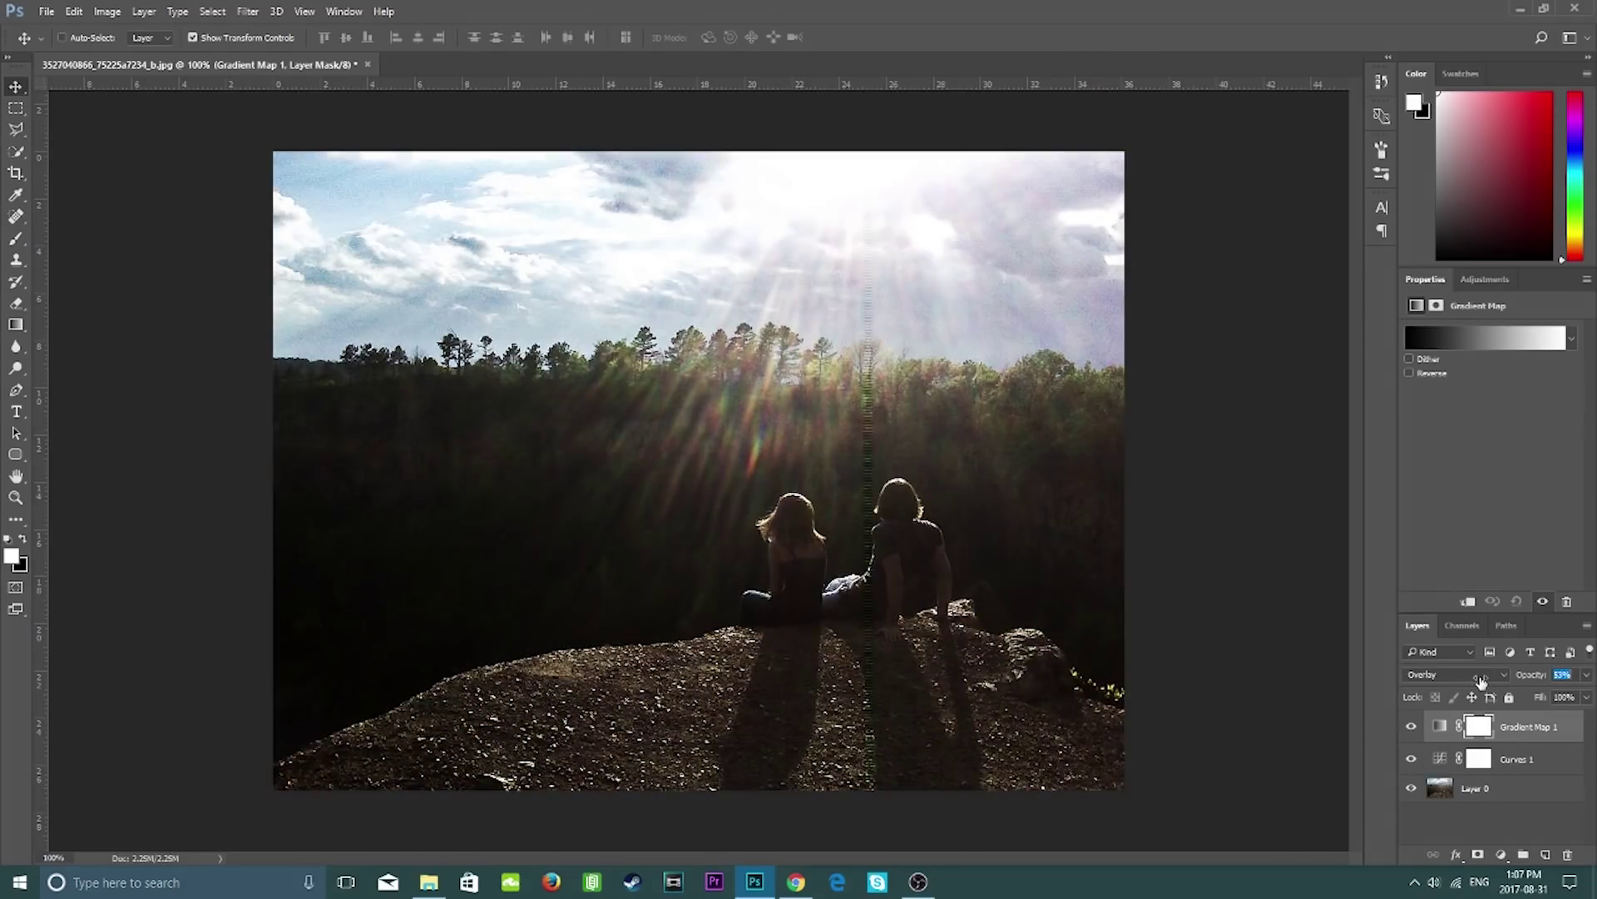
pyautogui.moveTo(1481, 681); pyautogui.dragTo(1456, 683)
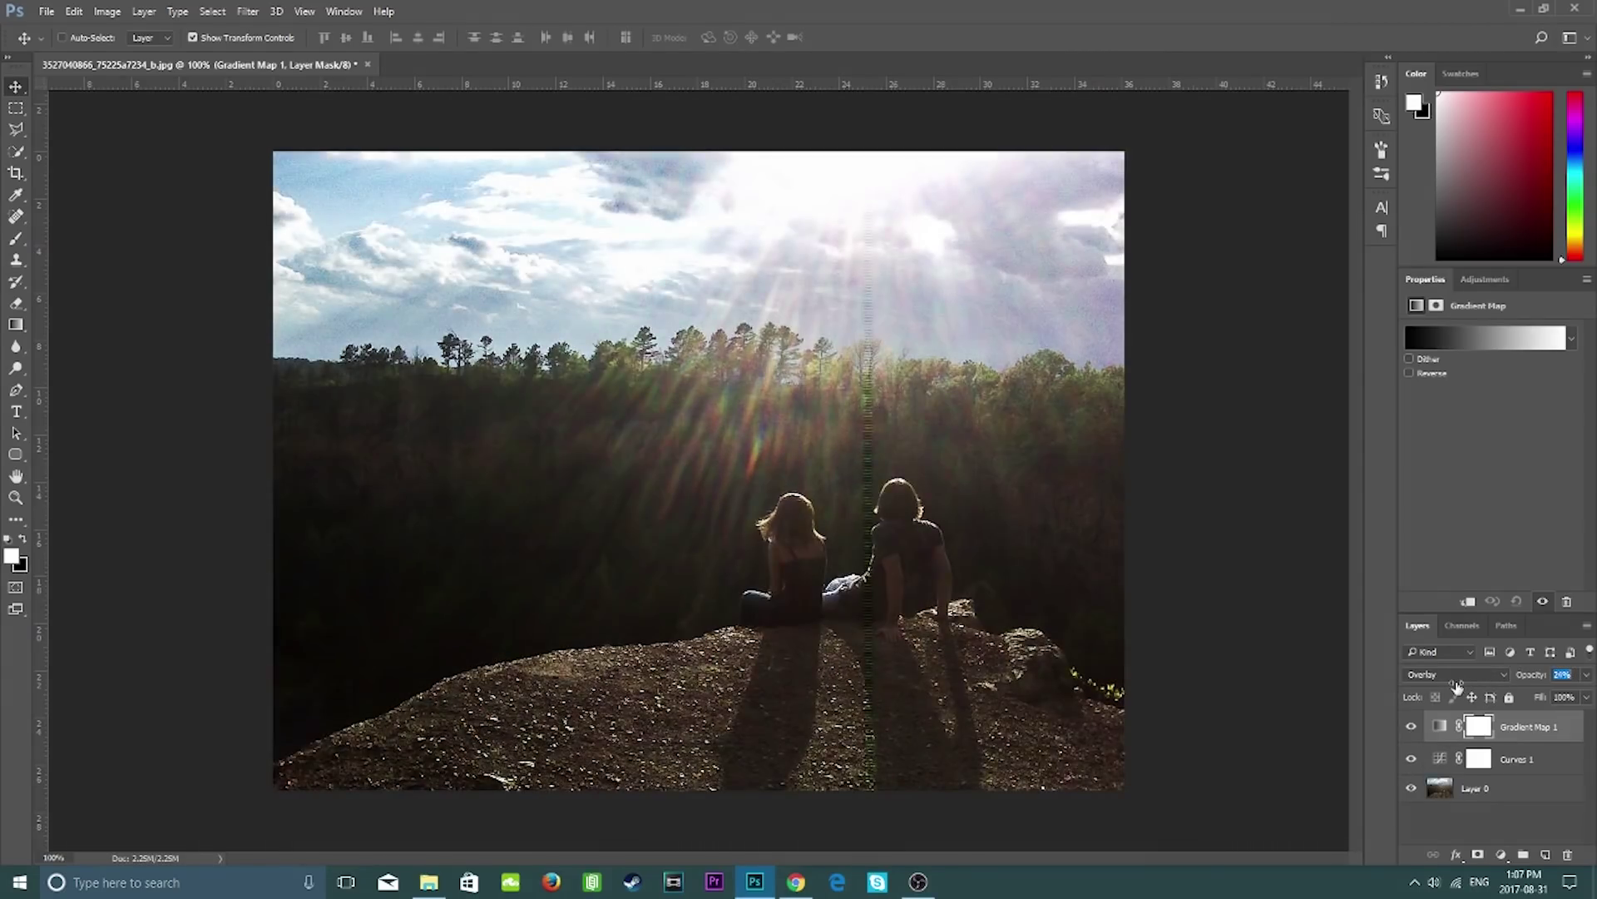
# Add a Color Balance adjustment layer above the gradient map and set its midtones to Cyan-Red -13, Magenta-Green -3 and Yellow-Blue +8.
pyautogui.click(1484, 278)
pyautogui.click(1453, 340)
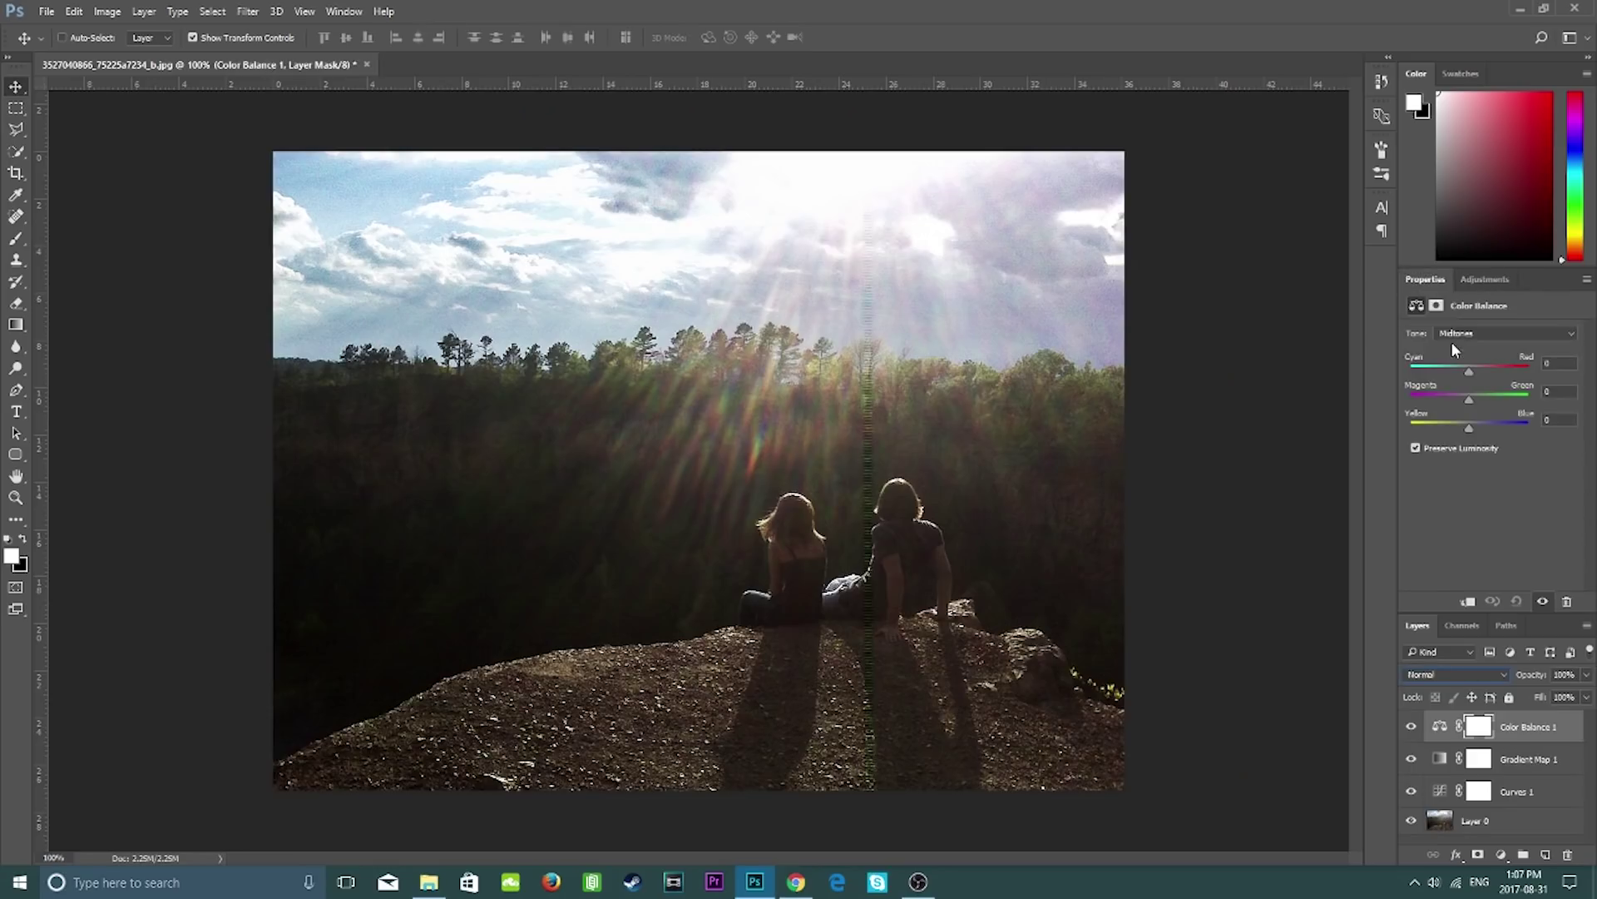
pyautogui.moveTo(1463, 391); pyautogui.dragTo(1459, 397)
pyautogui.moveTo(1469, 427)
pyautogui.mouseDown()
pyautogui.moveTo(1486, 428)
pyautogui.moveTo(1466, 399)
pyautogui.mouseUp()
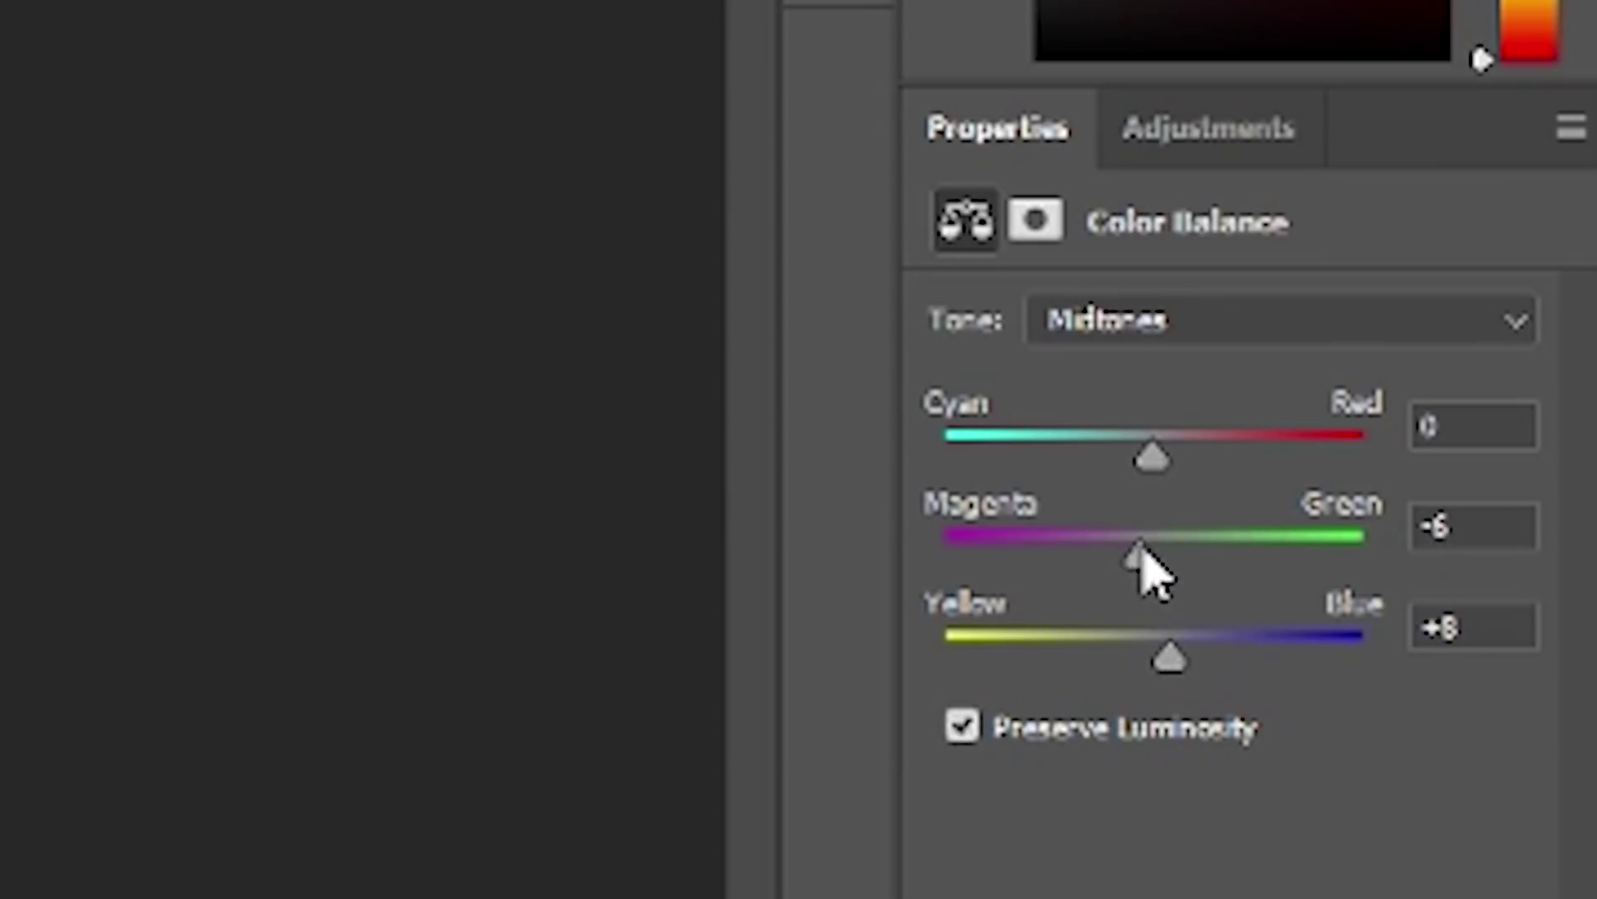
pyautogui.moveTo(1142, 551); pyautogui.dragTo(1092, 575)
pyautogui.moveTo(1091, 567); pyautogui.dragTo(1124, 562)
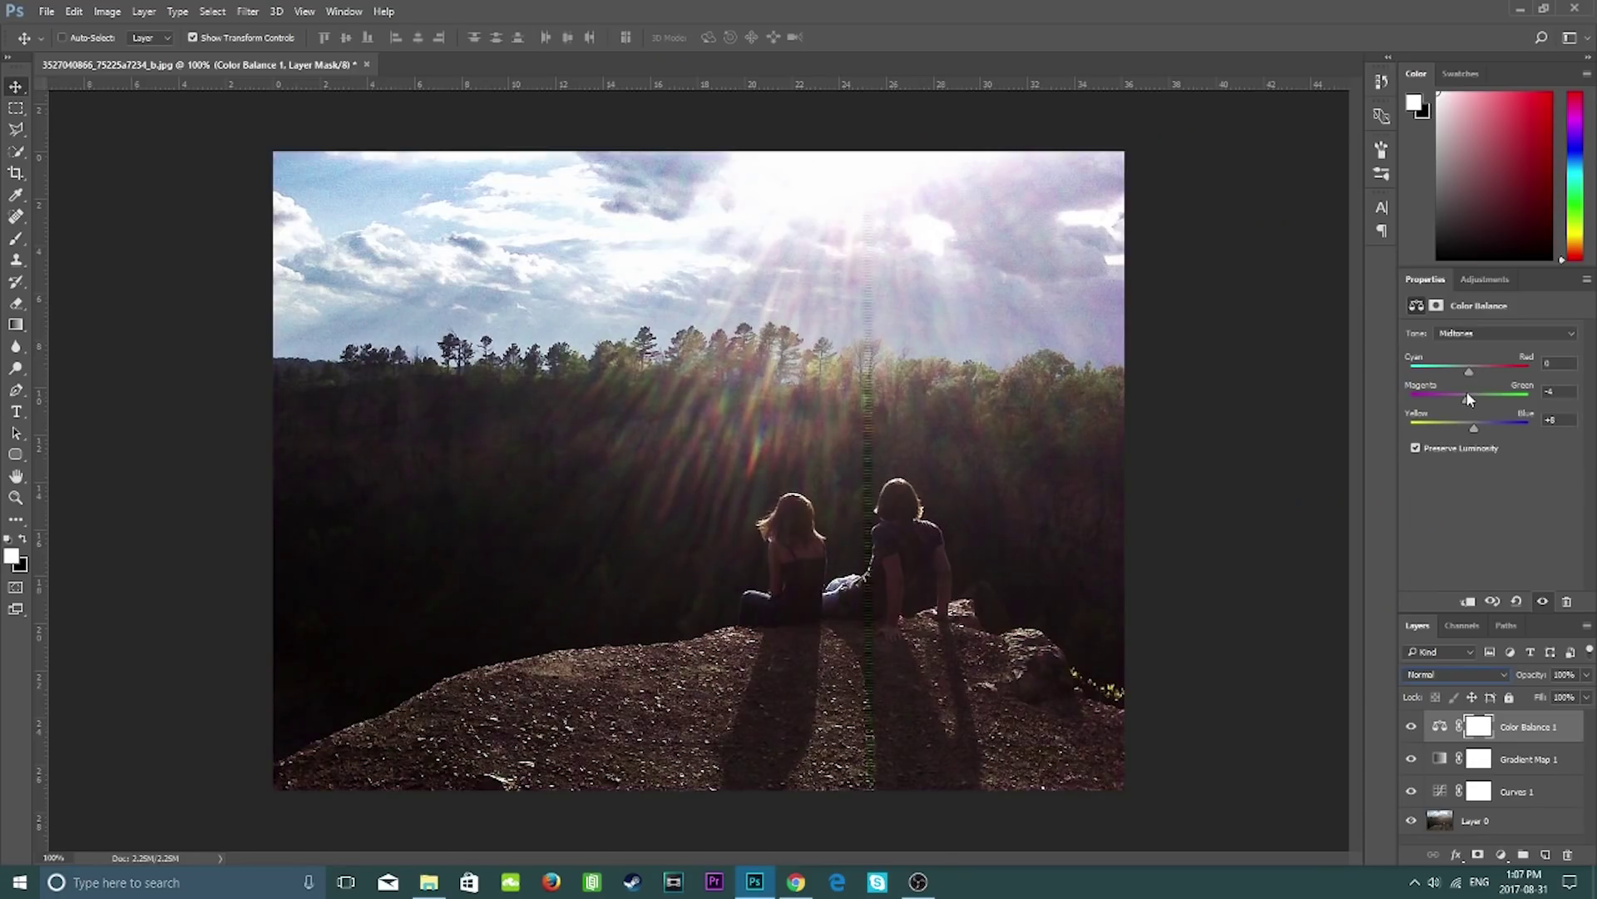
pyautogui.moveTo(1469, 399); pyautogui.dragTo(1471, 399)
pyautogui.moveTo(1451, 370); pyautogui.dragTo(1461, 369)
# Examine the color-balanced photo at several zoom levels, compare it with the original image at 100%, and close the original.
pyautogui.hotkey('ctrl', '-')
pyautogui.hotkey('ctrl', '-')
pyautogui.hotkey('ctrl', '-')
pyautogui.hotkey('ctrl', '-')
pyautogui.hotkey('ctrl', '+')
pyautogui.hotkey('ctrl', '+')
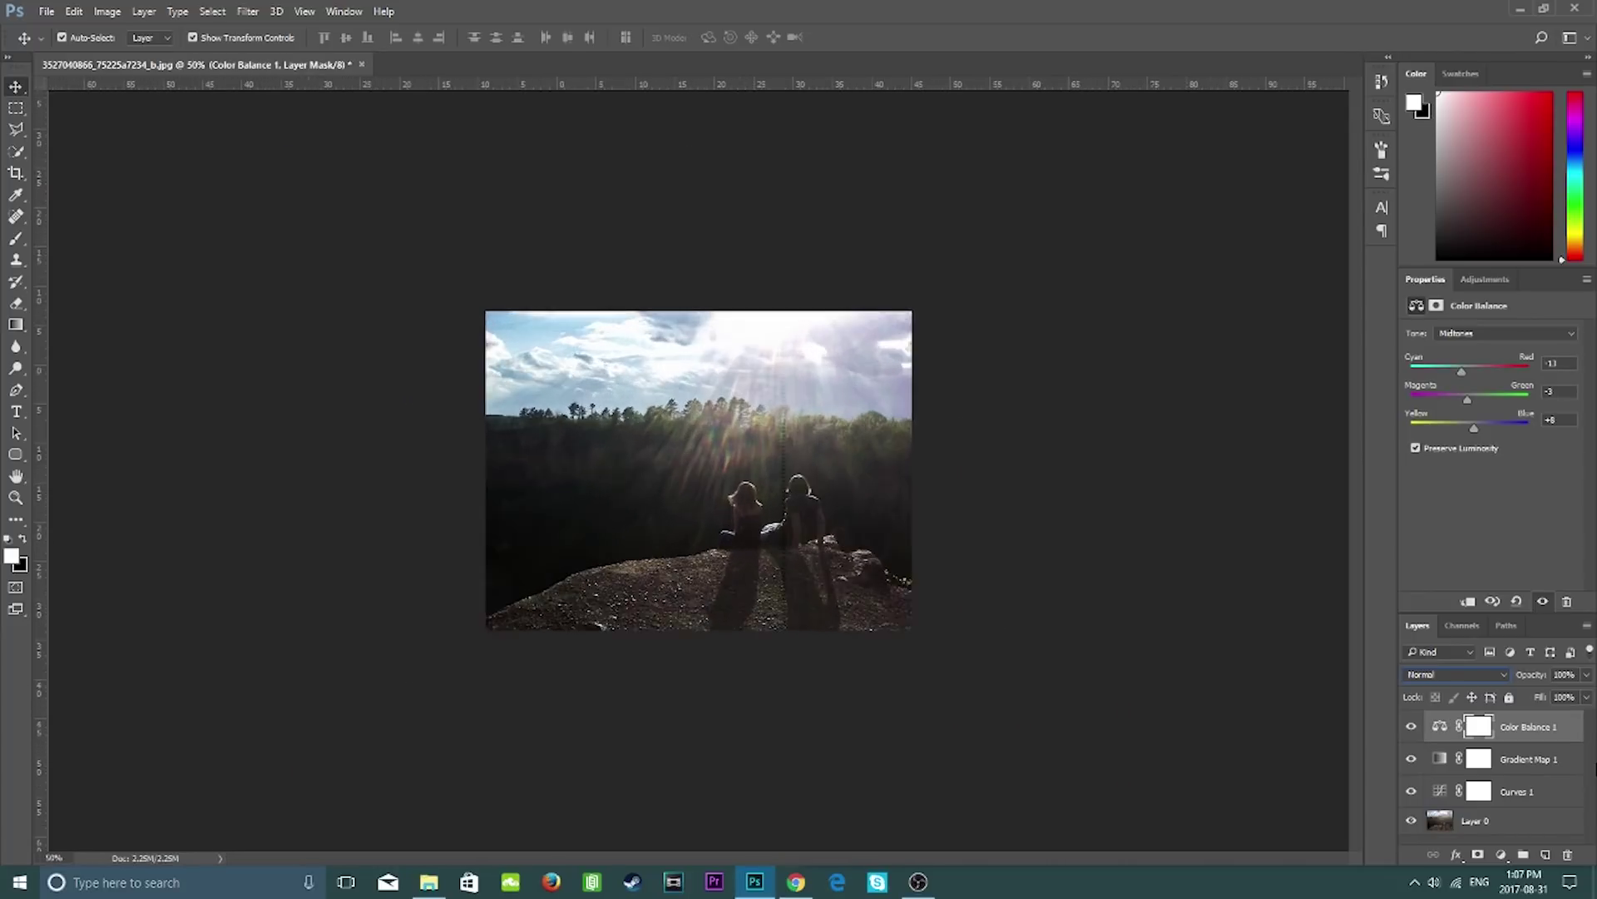
pyautogui.hotkey('ctrl', '+')
pyautogui.hotkey('ctrl', '+')
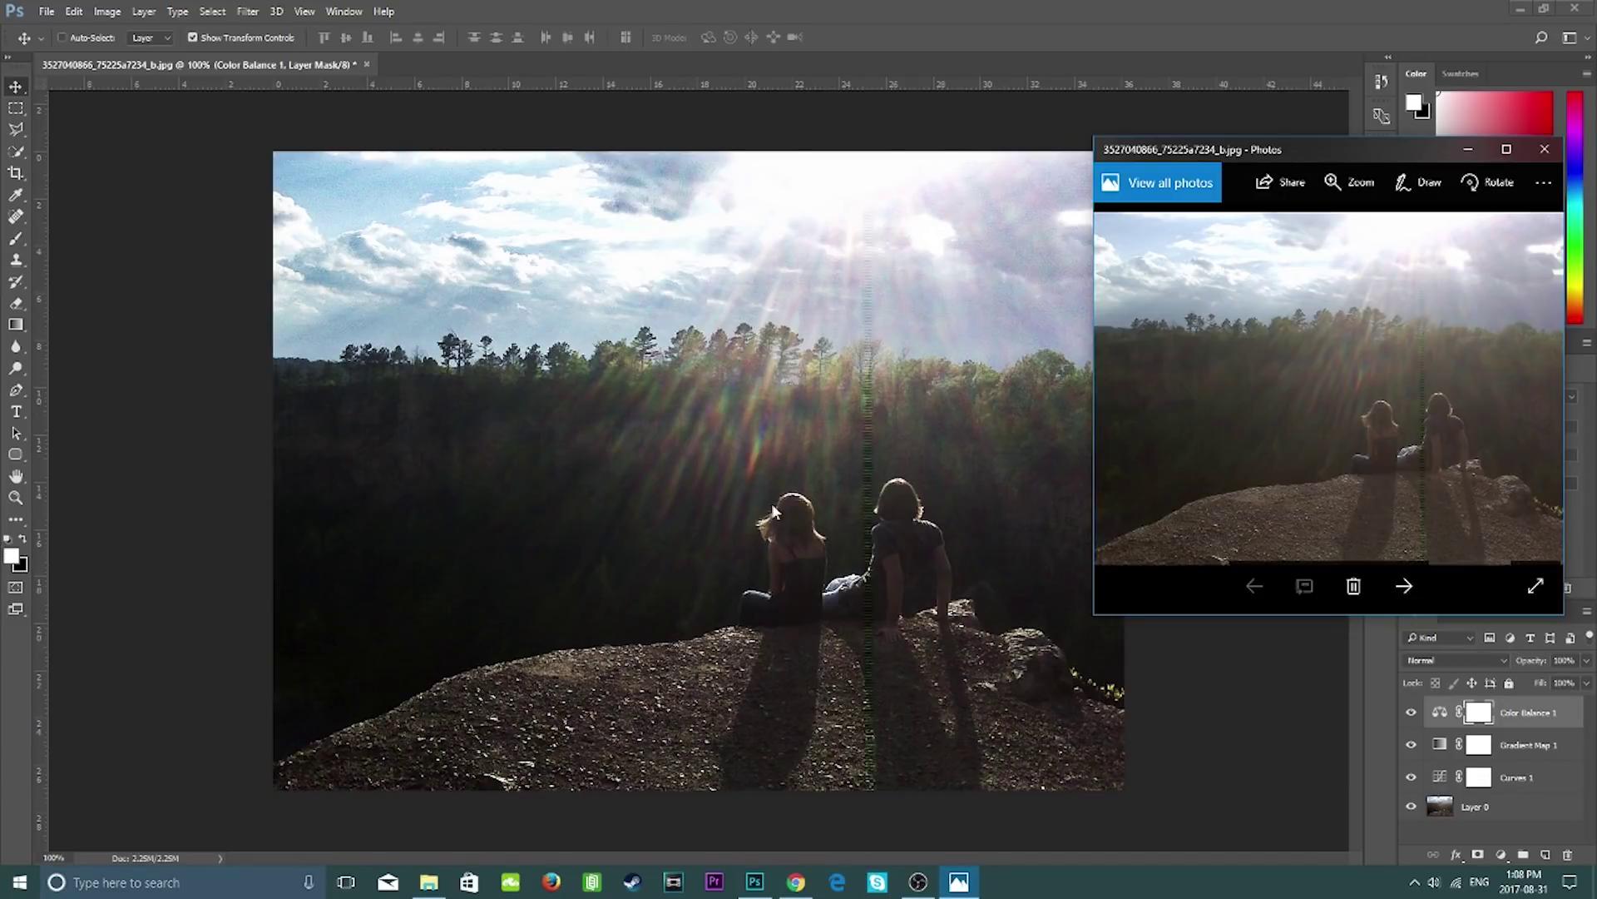
pyautogui.click(1545, 151)
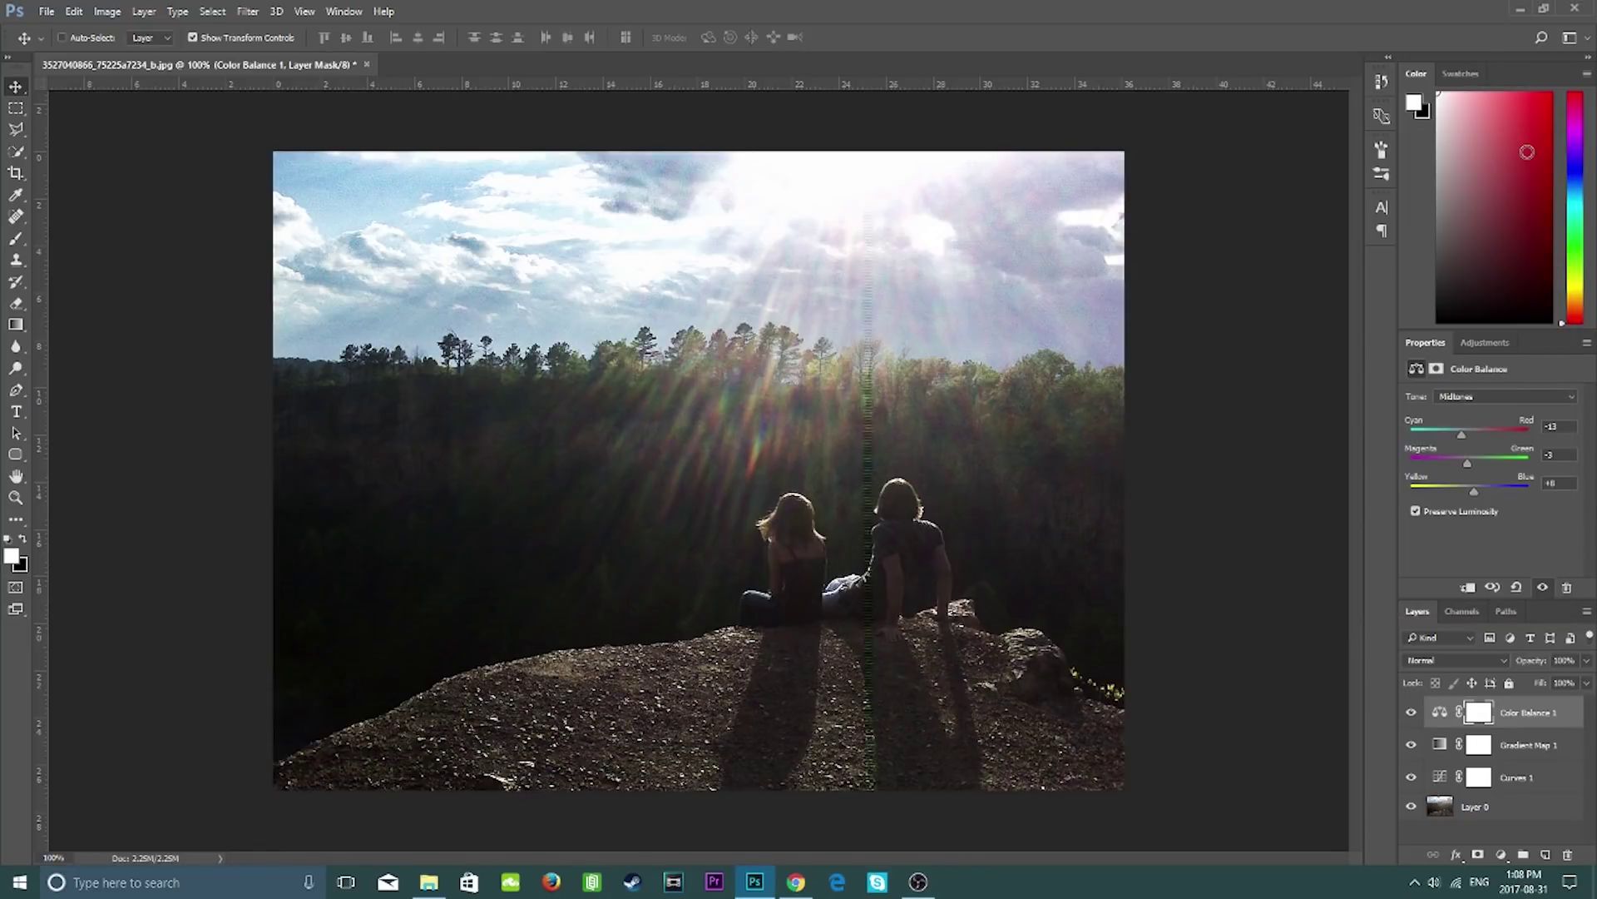